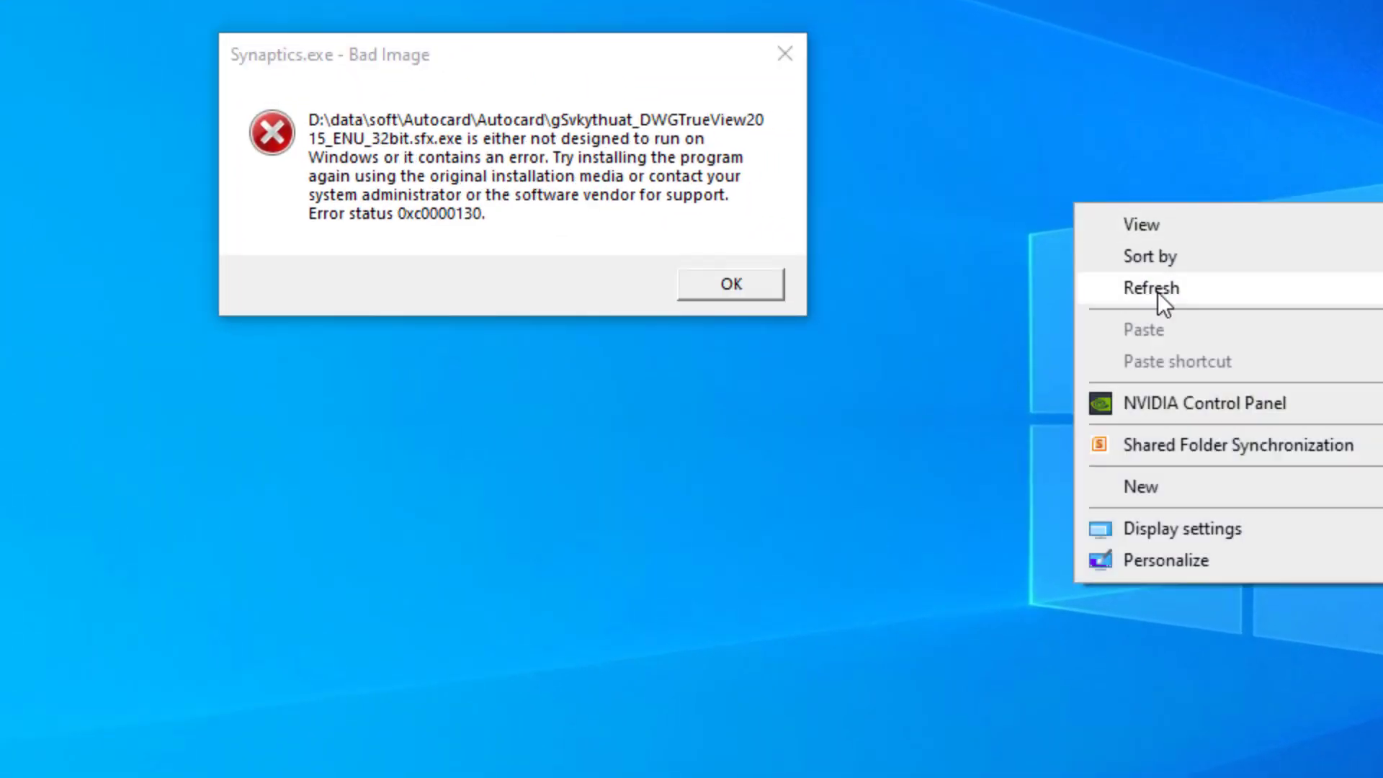
- Open Windows Settings from the Start menu and restore it to a smaller window
key("super")
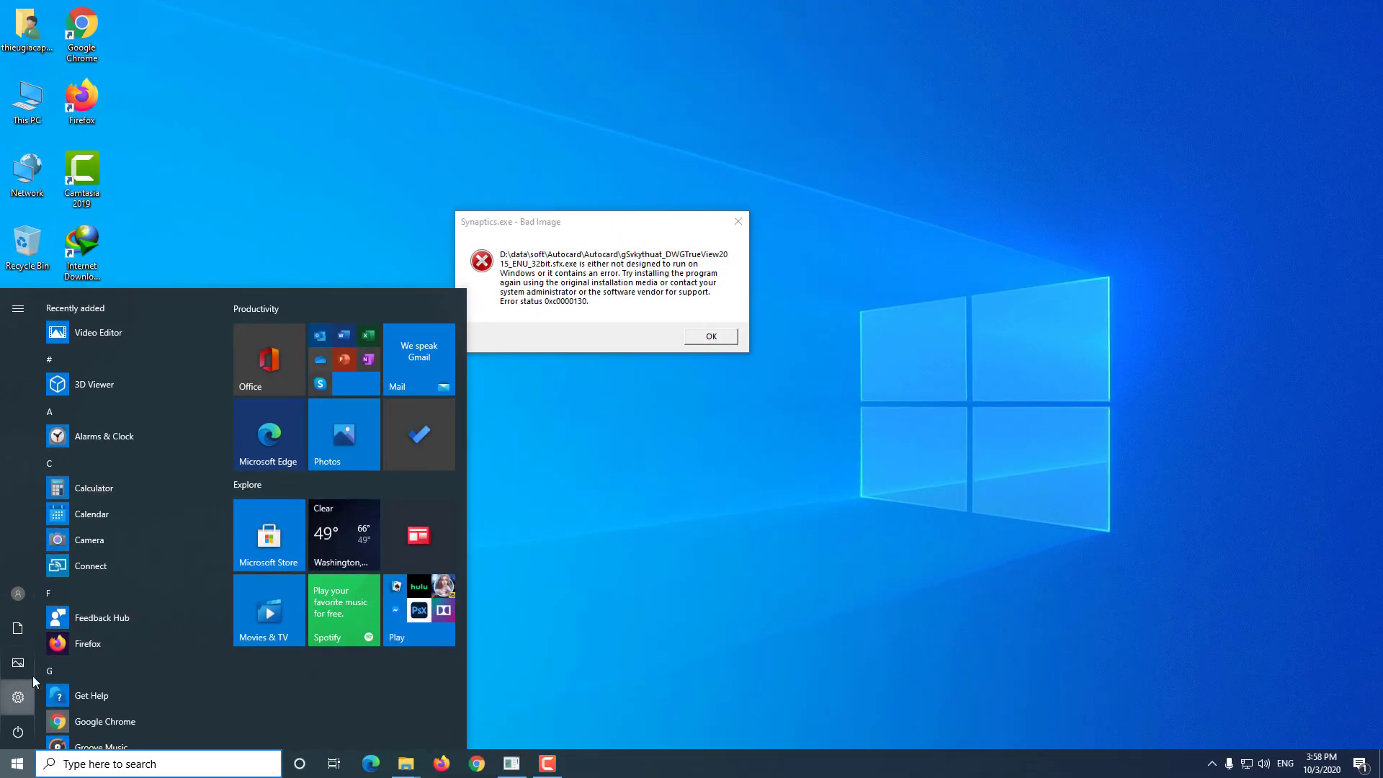
left_click(29, 688)
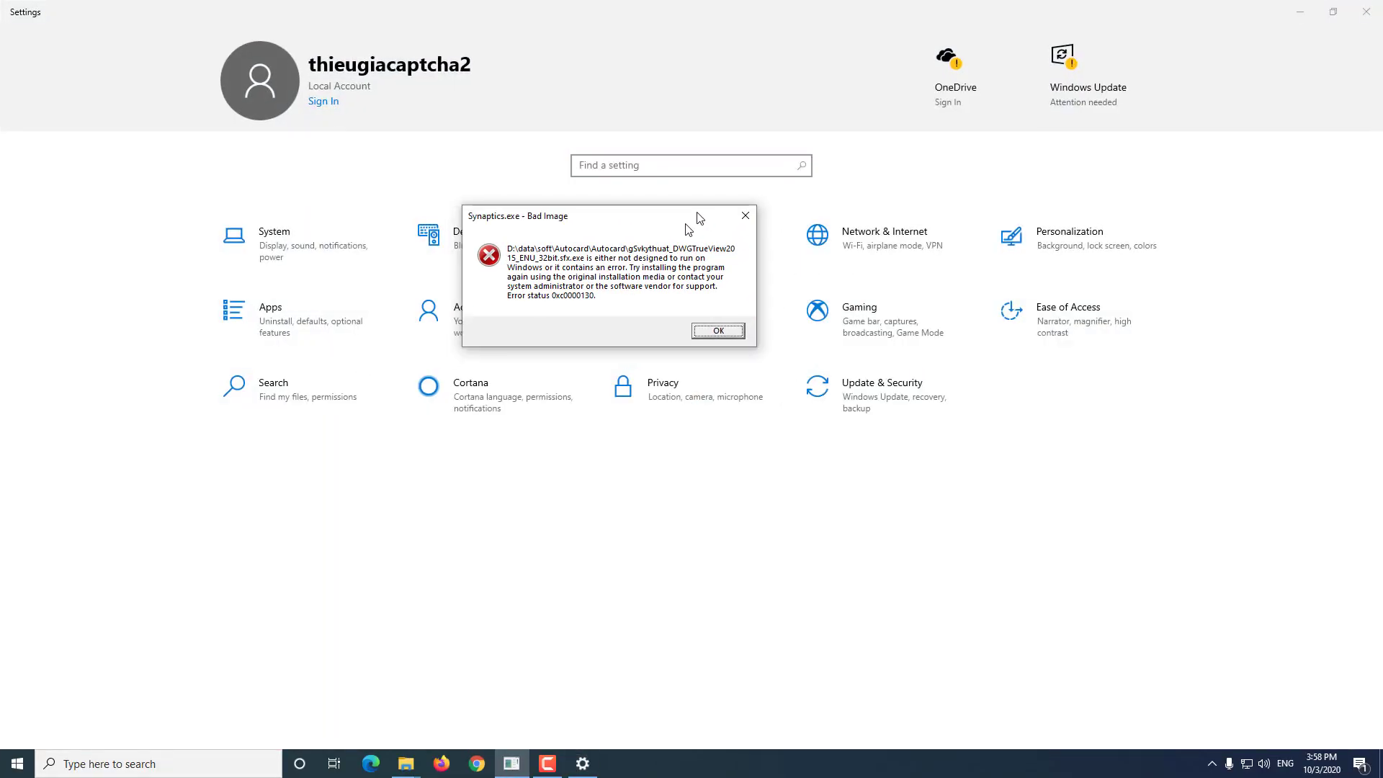
left_click_drag(678, 229, 839, 94)
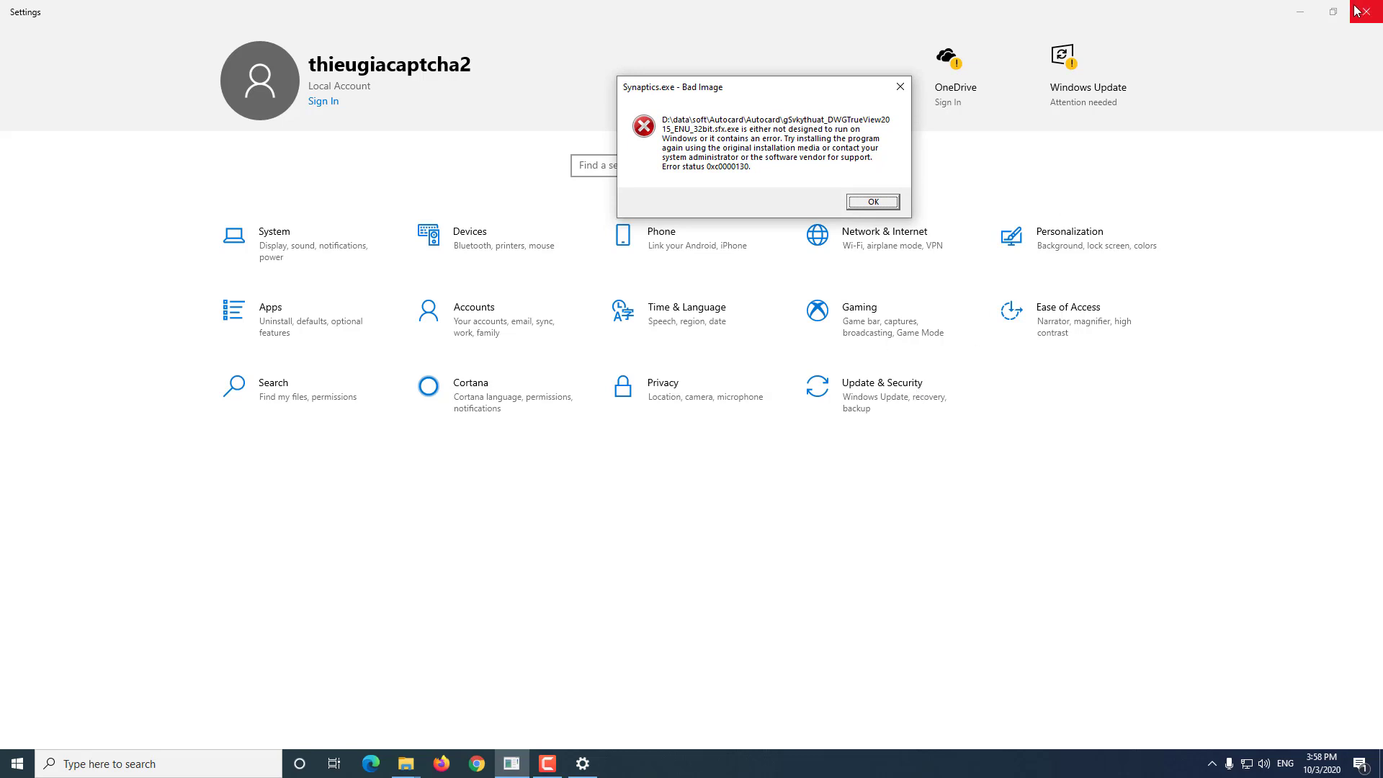
left_click(1333, 11)
- Place Settings beside the Bad Image error, with Update & Security in view
left_click_drag(780, 92, 718, 281)
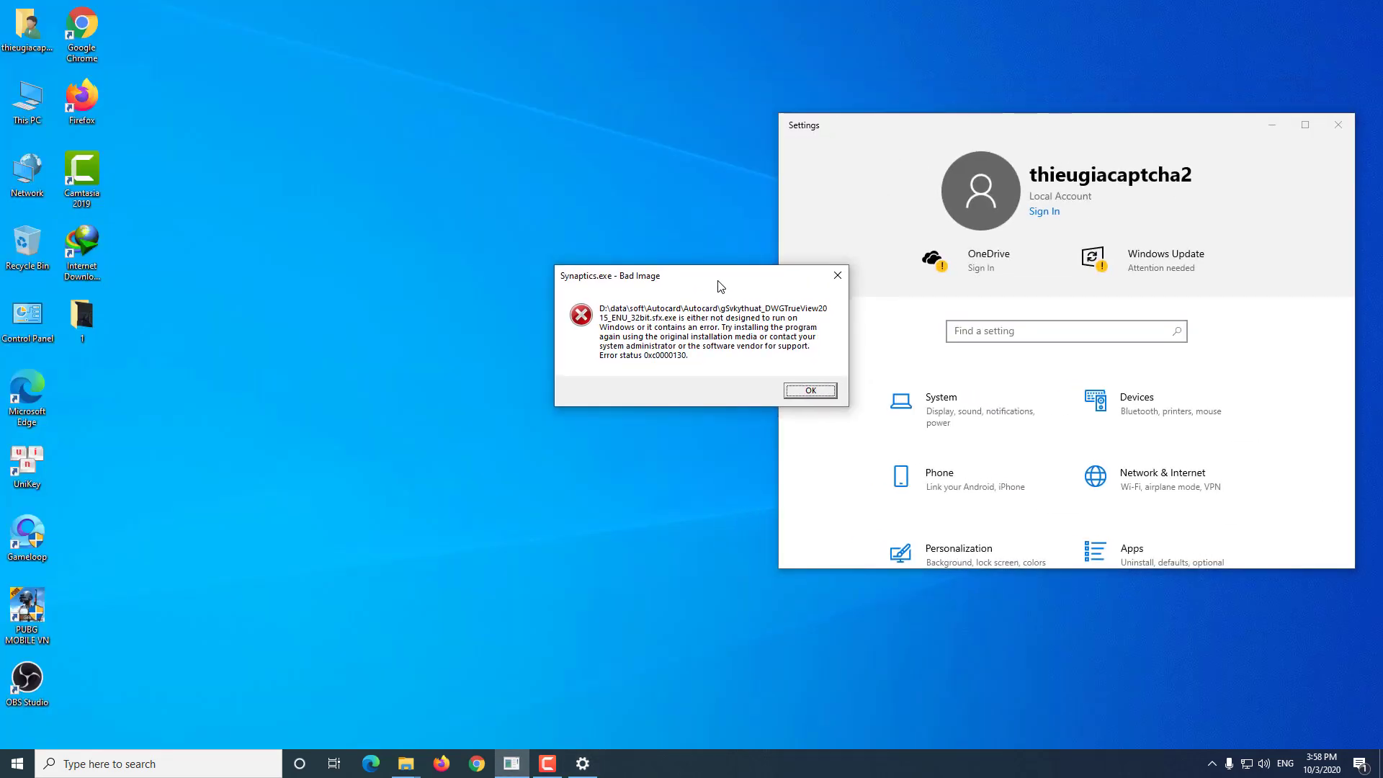
left_click_drag(710, 276, 509, 130)
left_click_drag(905, 136, 543, 155)
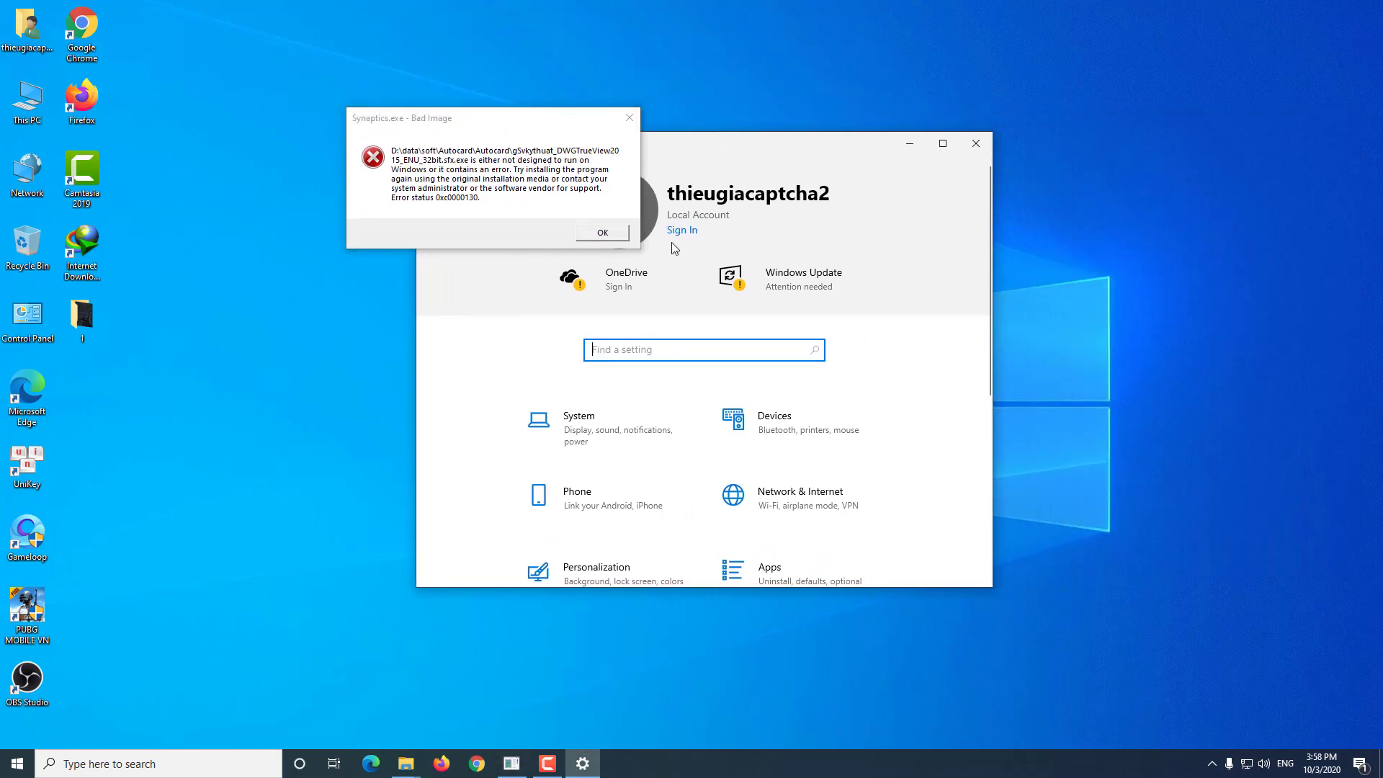
scroll(835, 429, "down", 5)
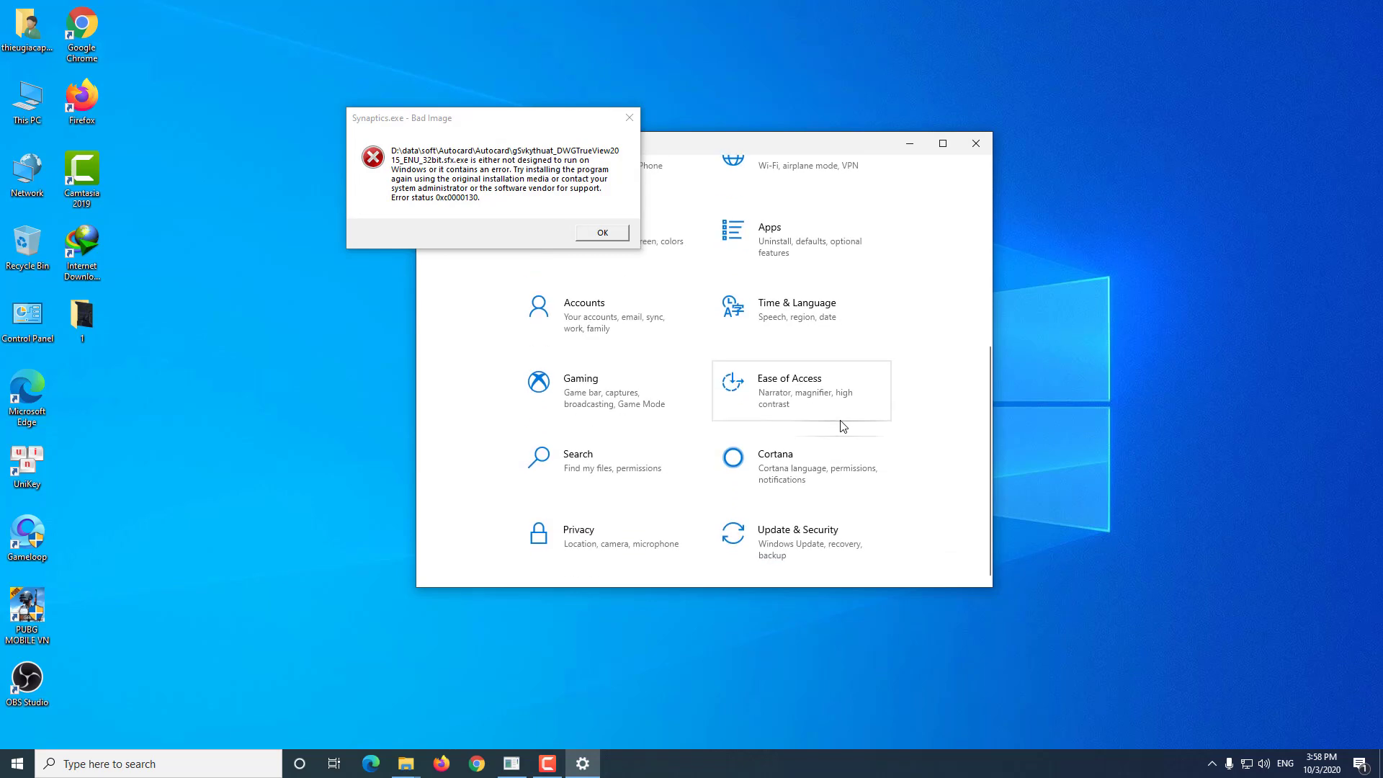
left_click_drag(691, 141, 646, 13)
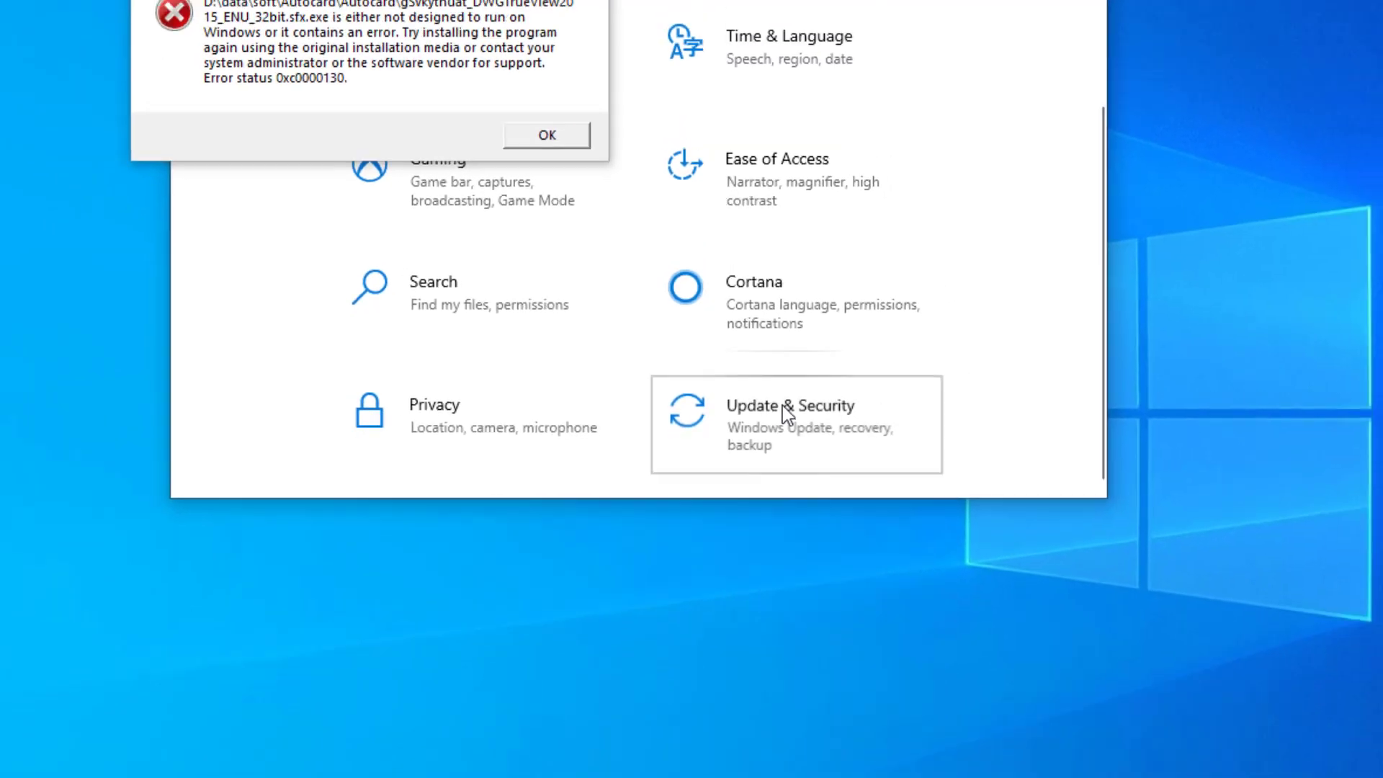
- Go to Update & Security > Windows Security > Virus & threat protection
left_click(802, 408)
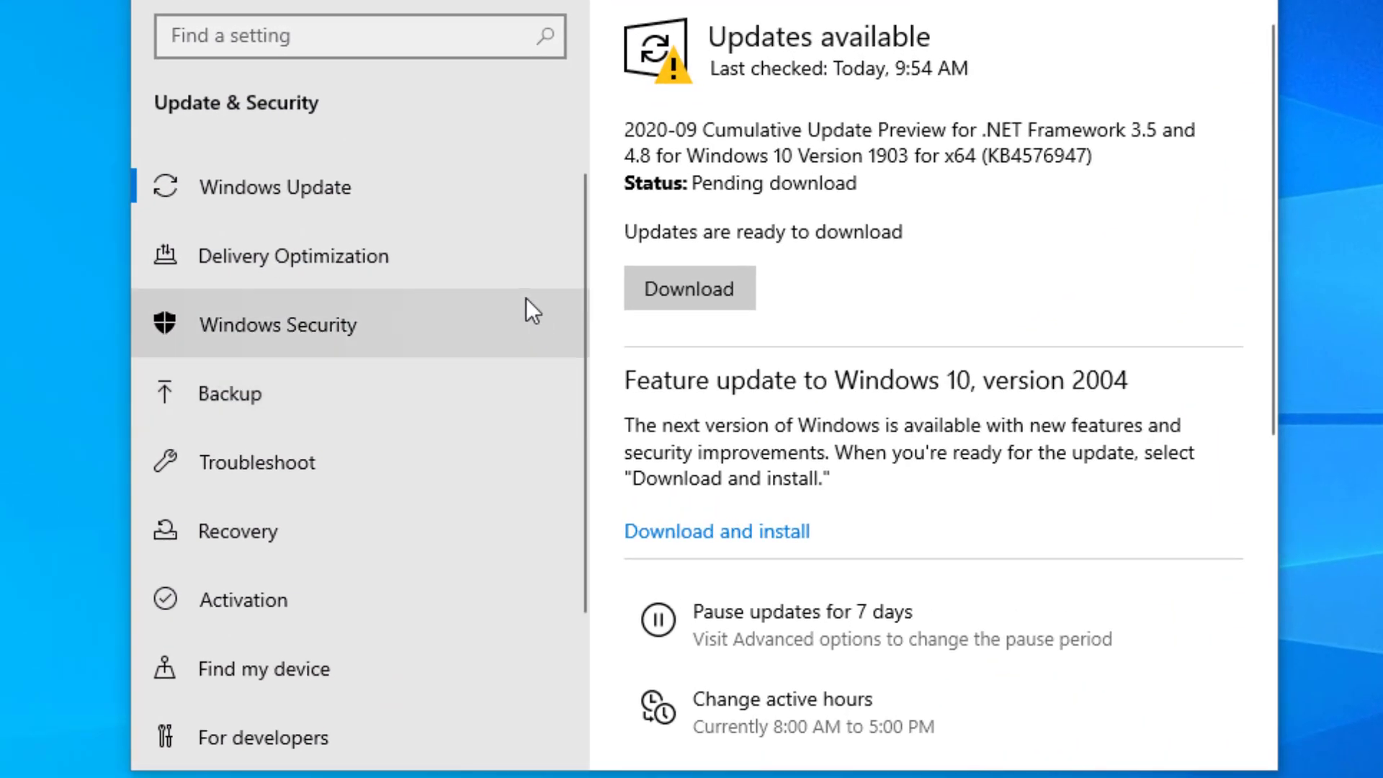
left_click(296, 322)
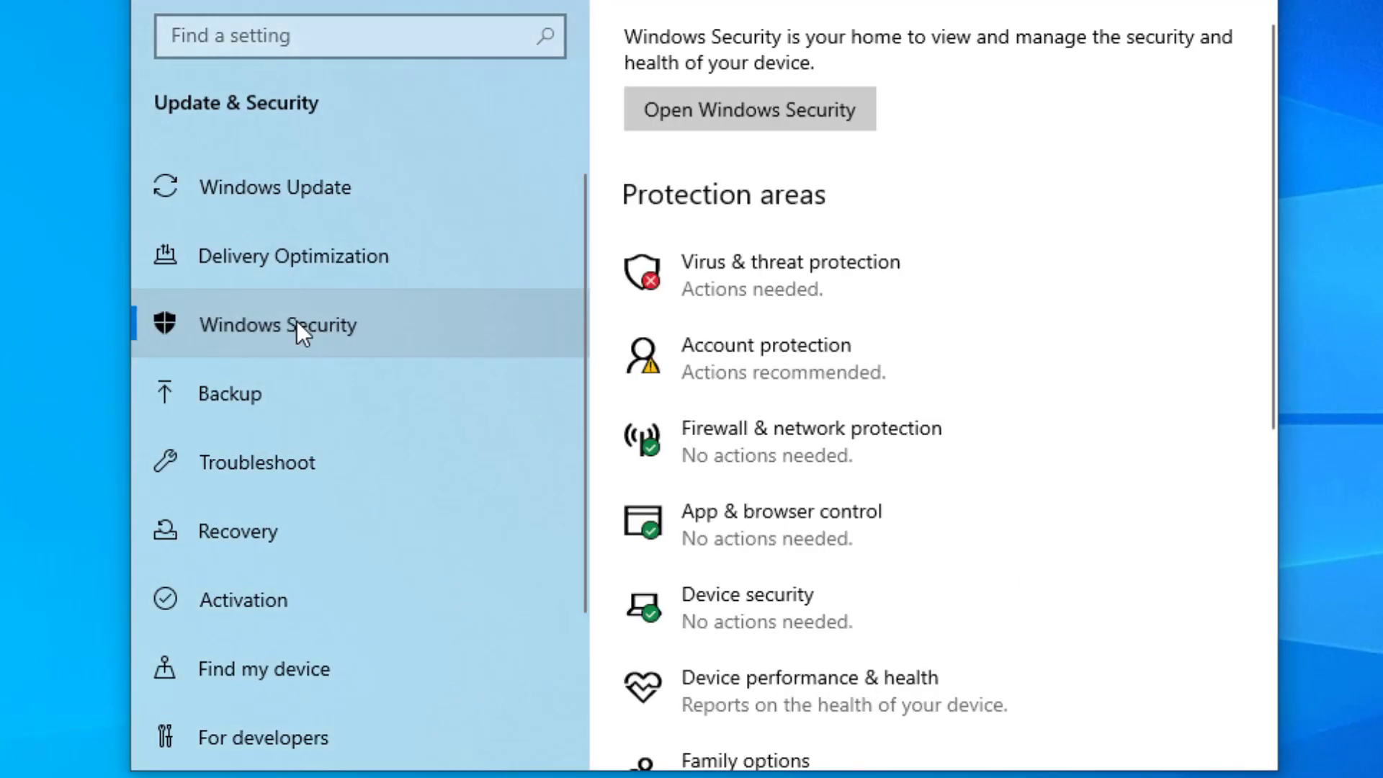
left_click(750, 276)
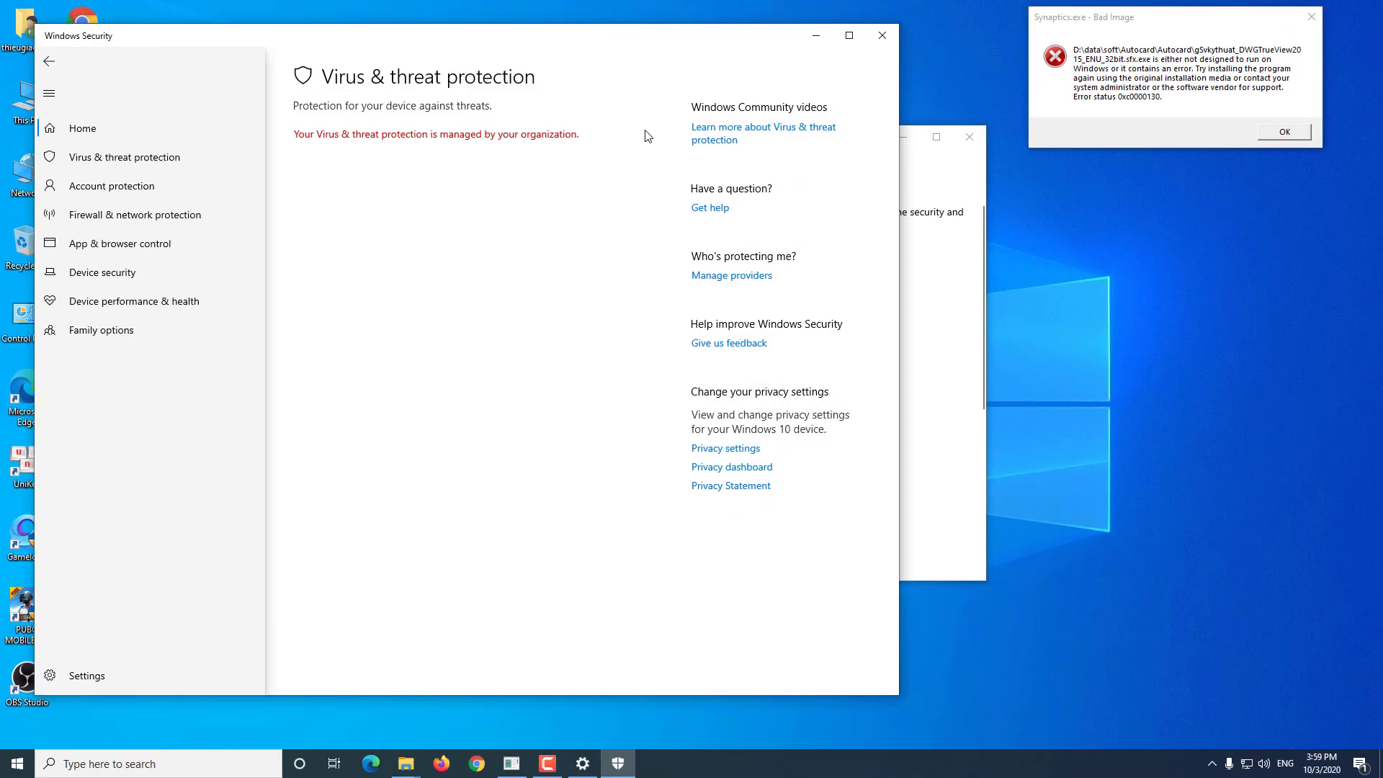
left_click(587, 13)
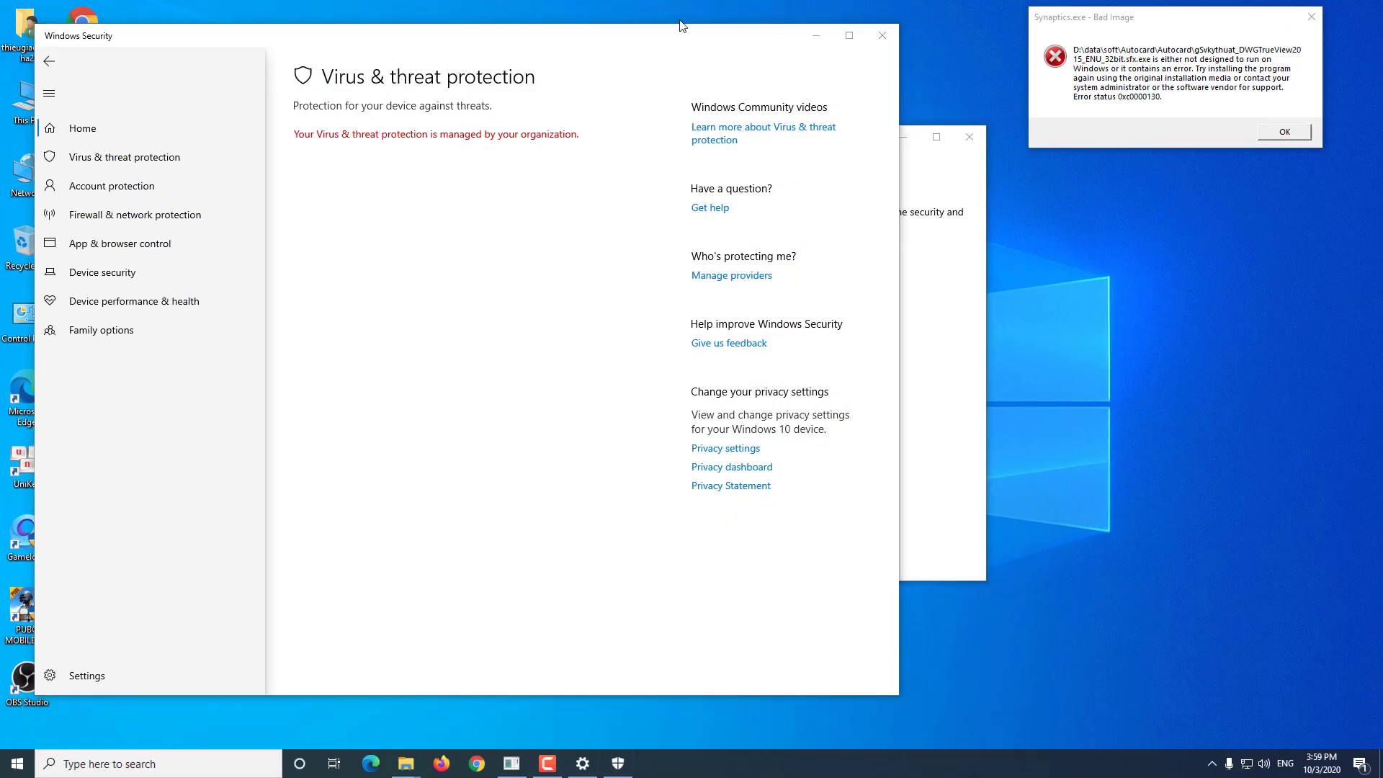
- Drag the Windows Security window toward the centre of the screen
left_click_drag(690, 48, 883, 81)
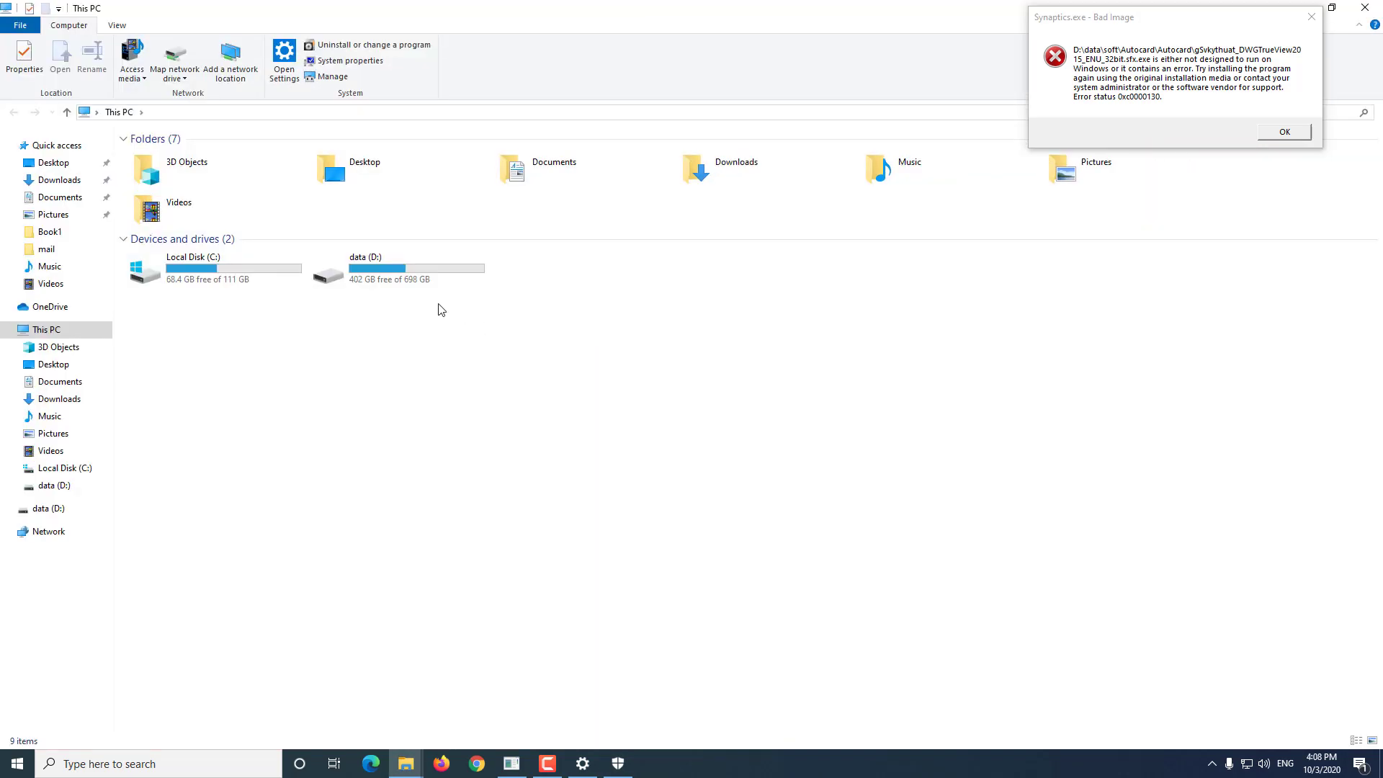
- Browse data (D:) into the GAMES > pubg > hacpubg folder
double_click(360, 272)
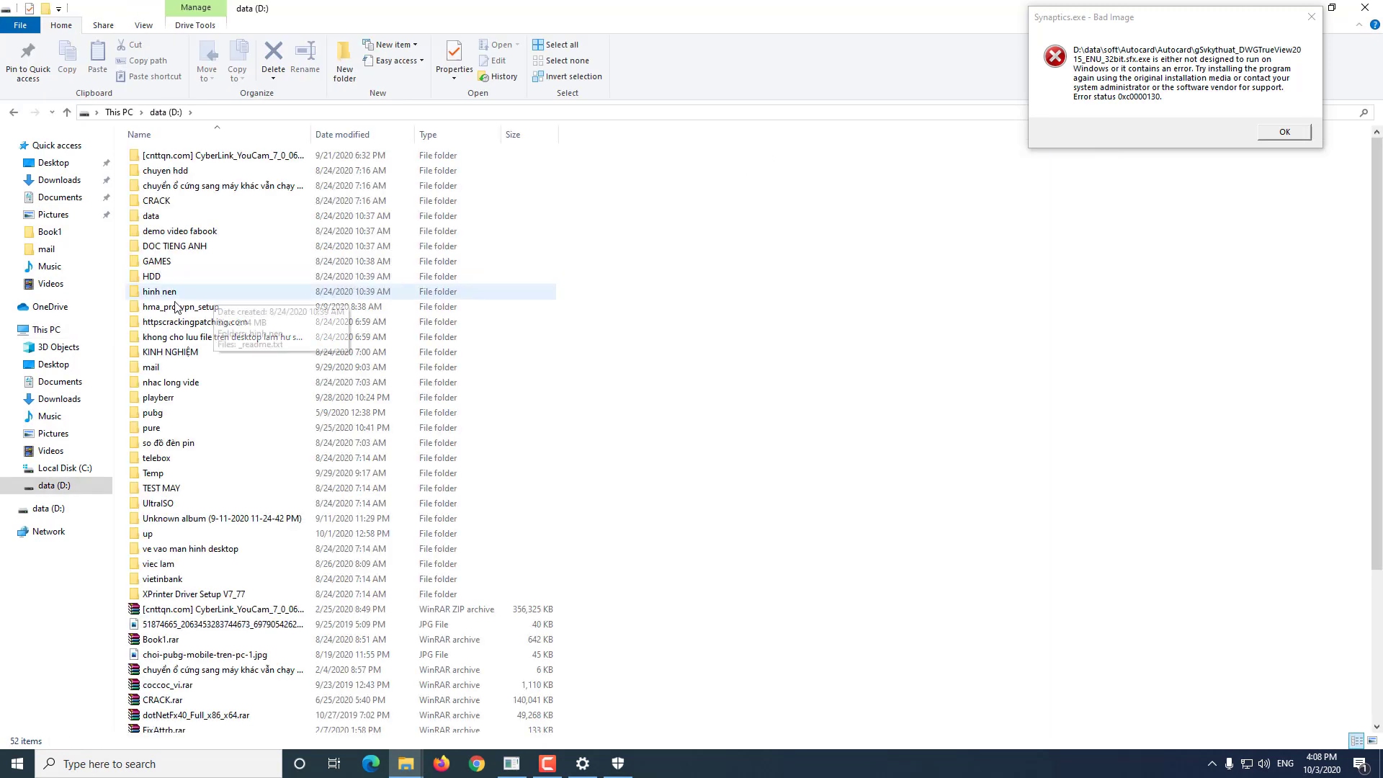
double_click(162, 415)
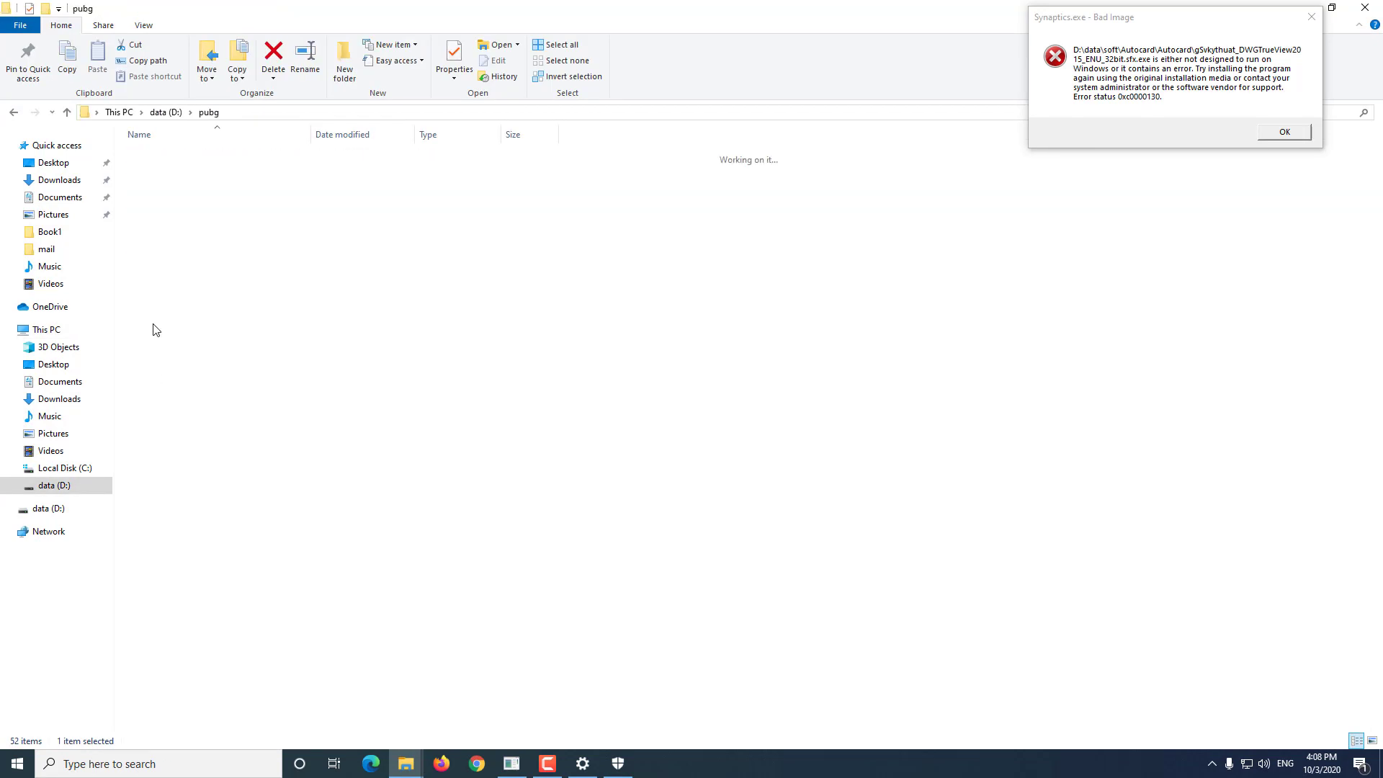
left_click(13, 114)
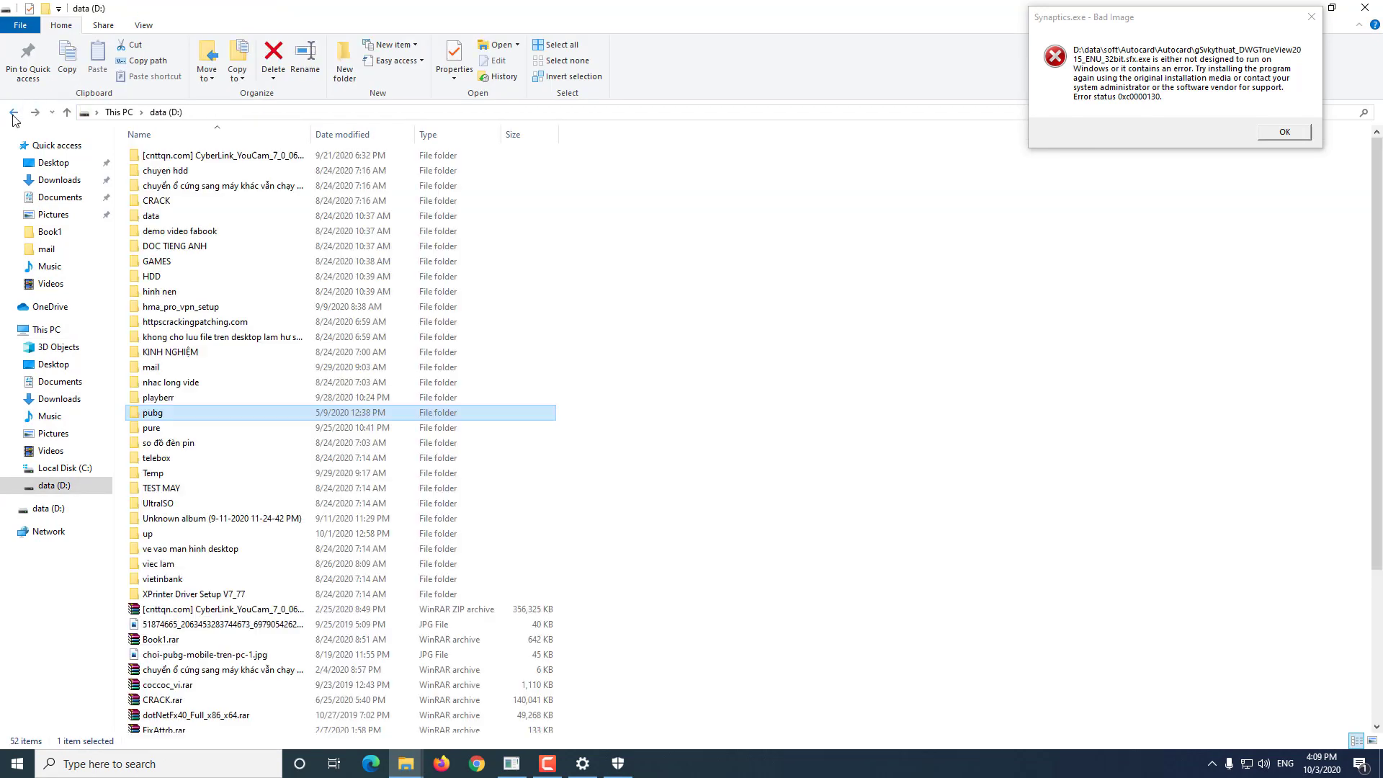
double_click(154, 262)
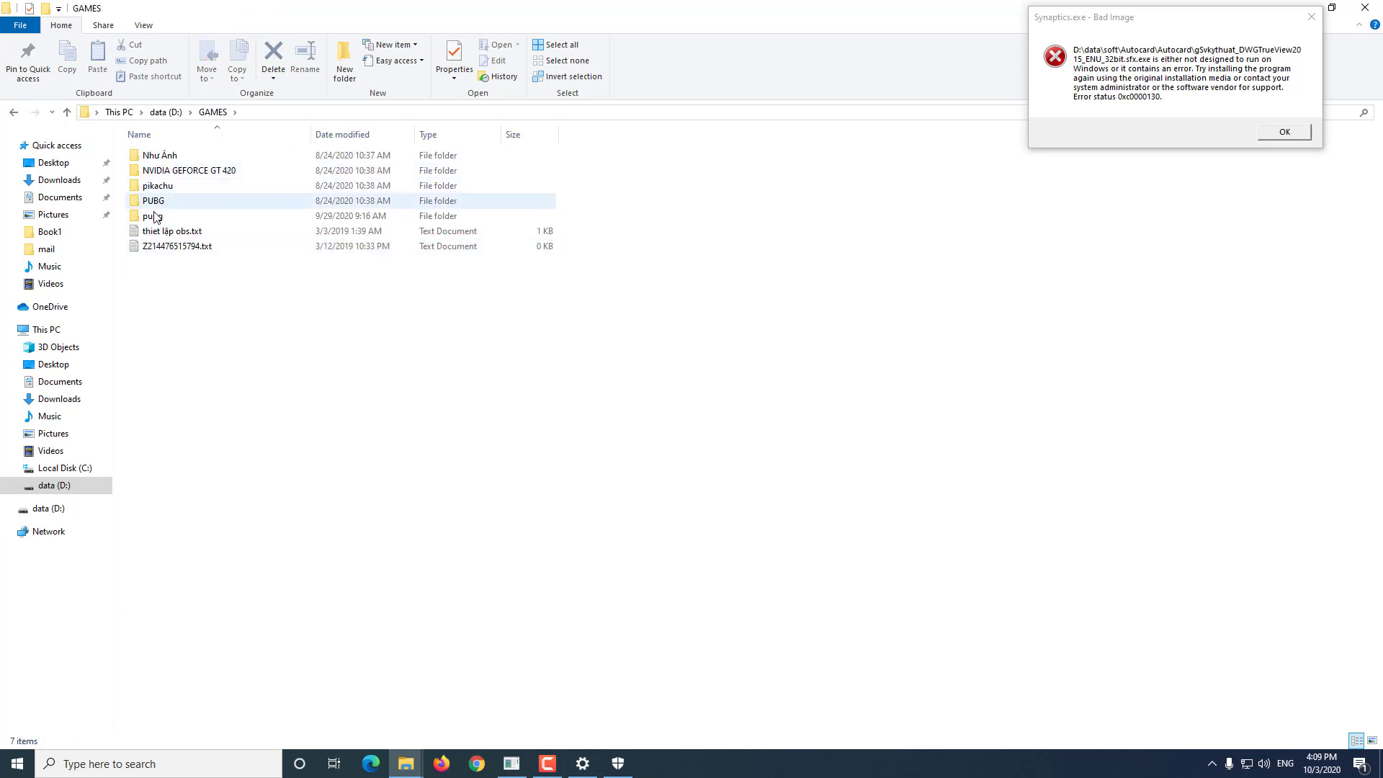
double_click(153, 217)
double_click(159, 157)
- Launch DefenderControl.exe from h > DefenderControl > DefenderControl and bring it forward
double_click(160, 158)
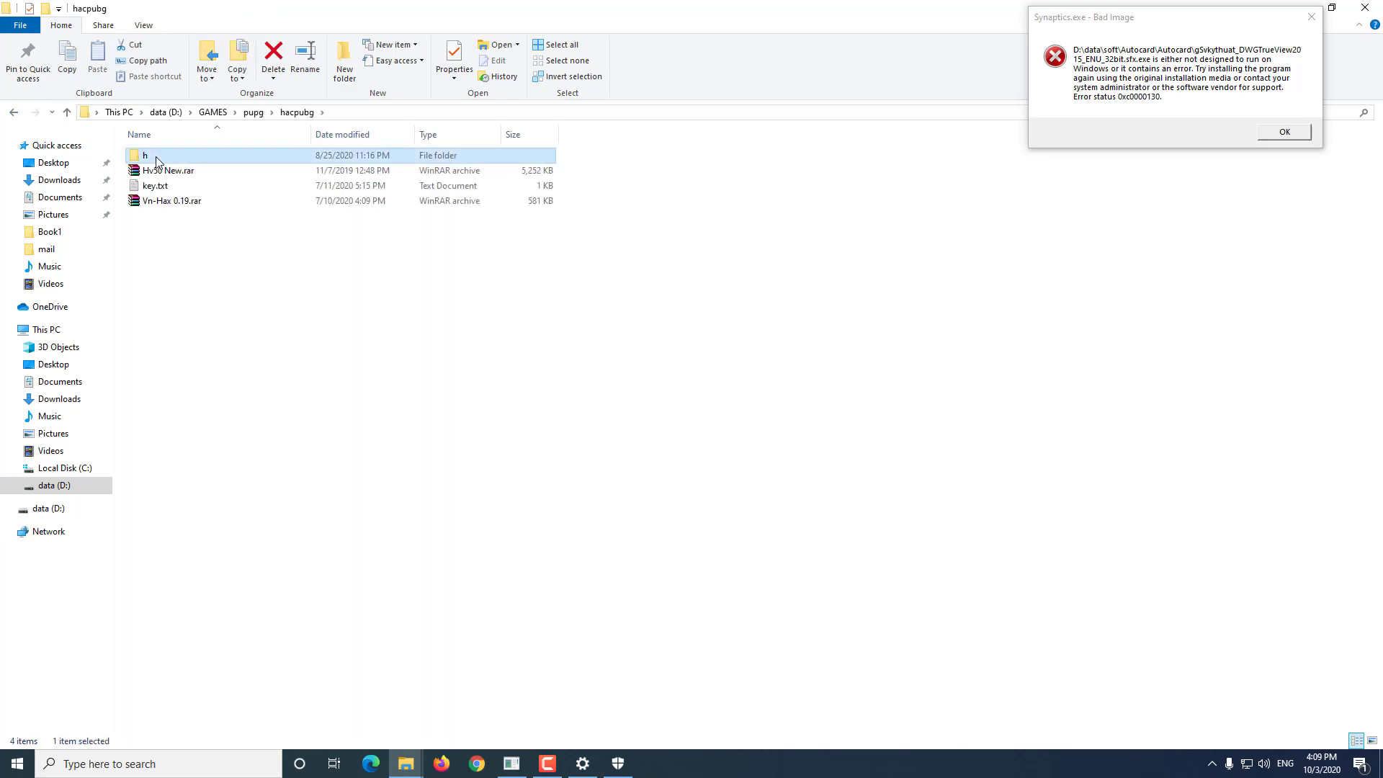
double_click(160, 170)
double_click(165, 158)
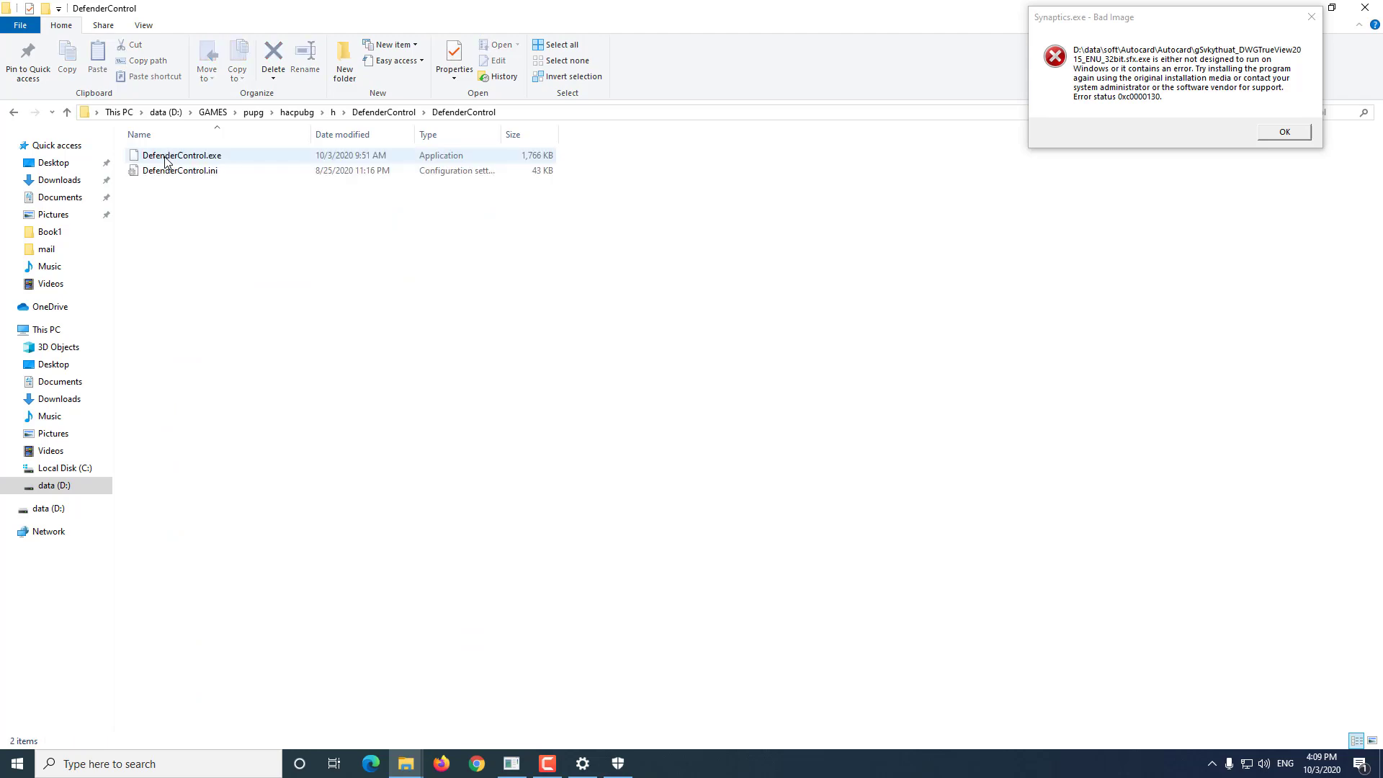
double_click(164, 158)
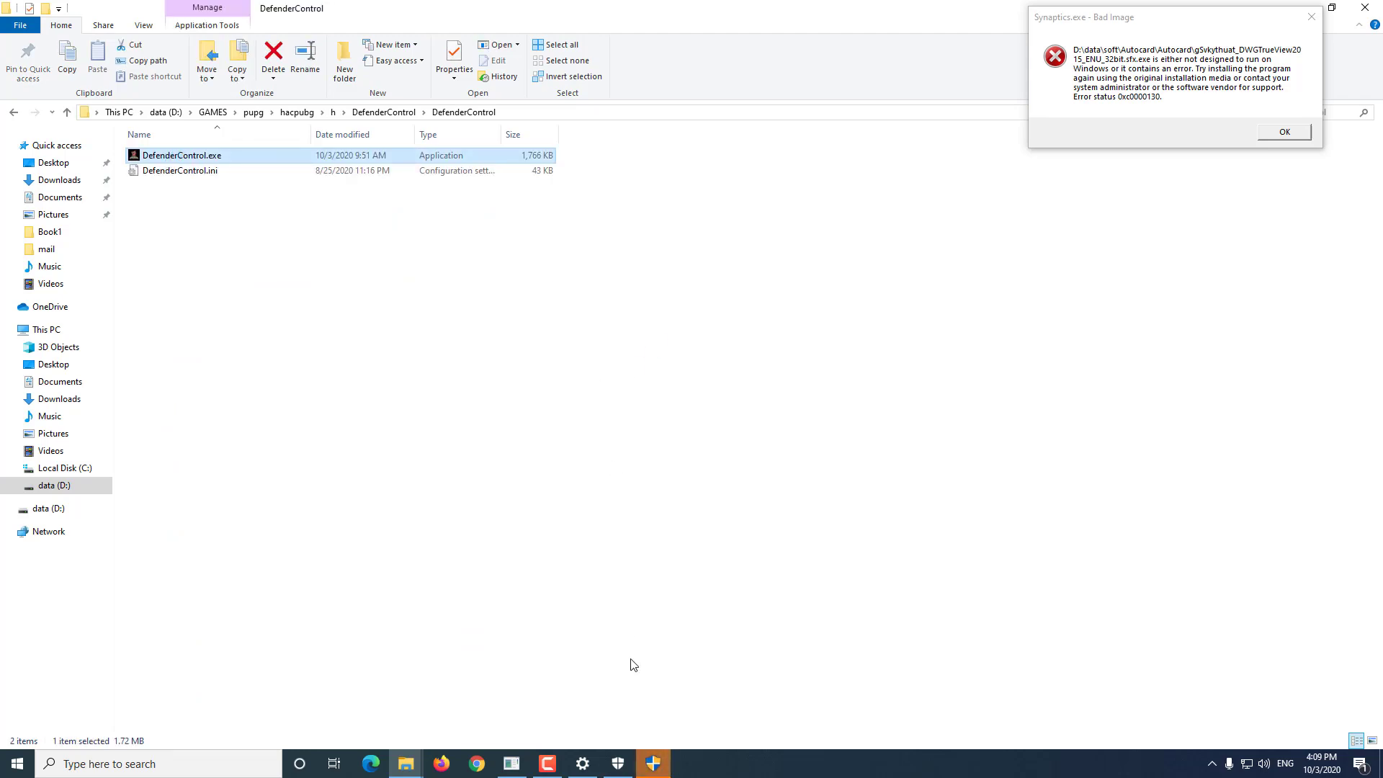
left_click(661, 767)
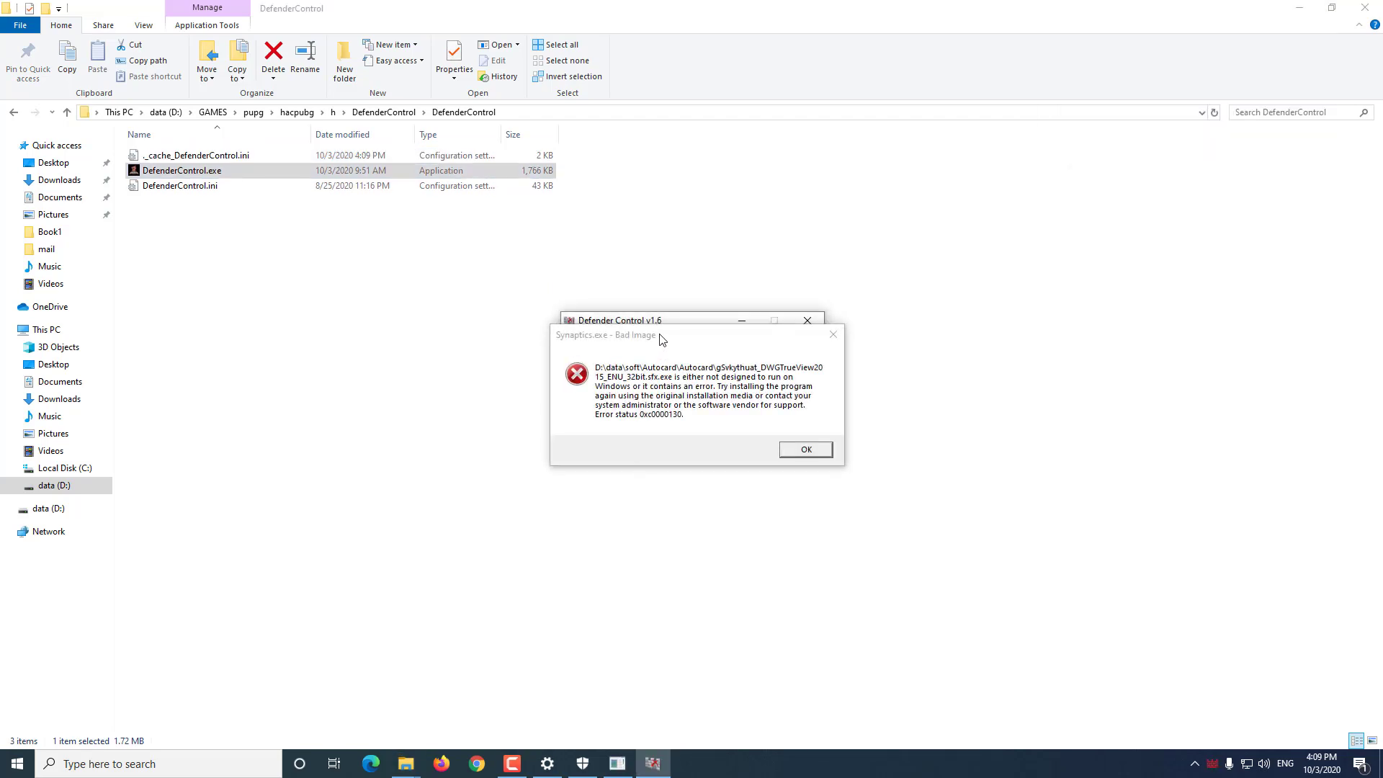
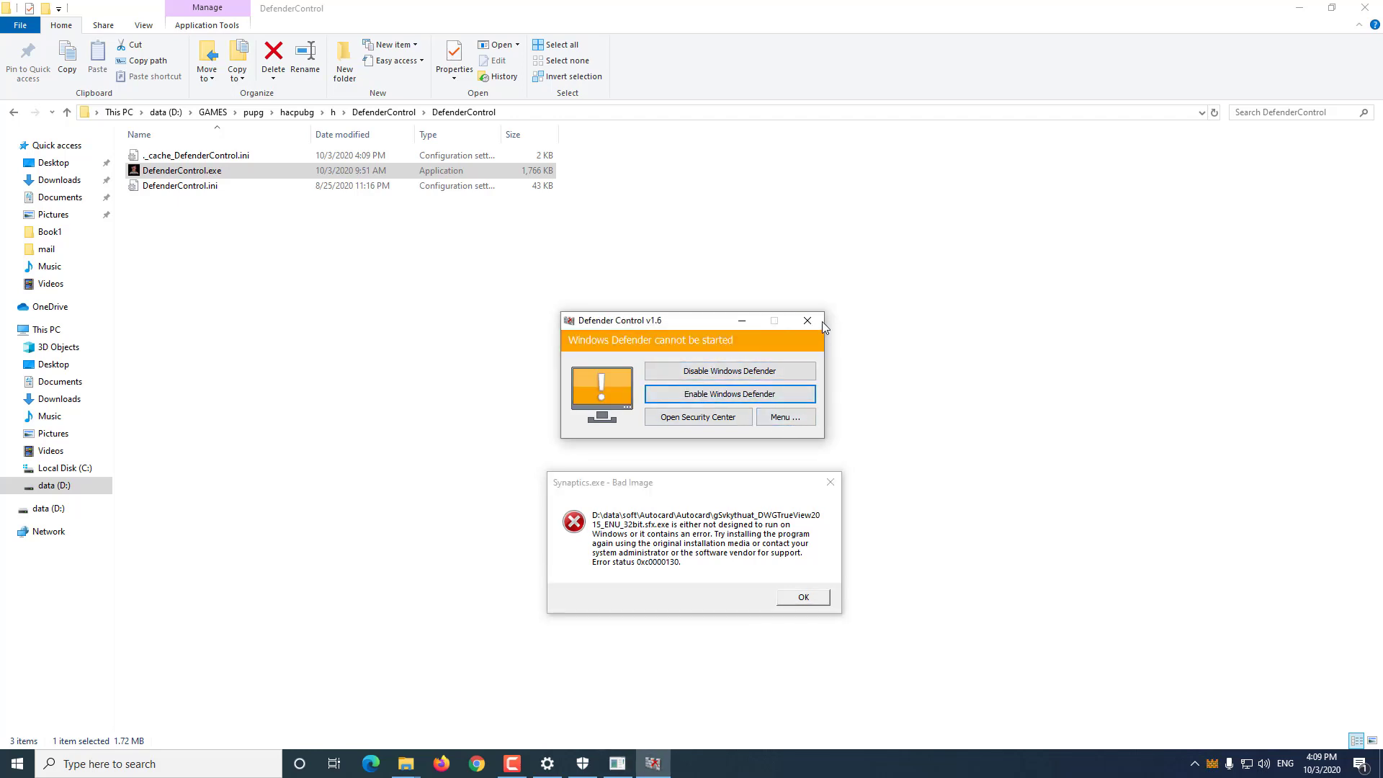
- View the virus protection status, then close Windows Security and its settings page
left_click(717, 417)
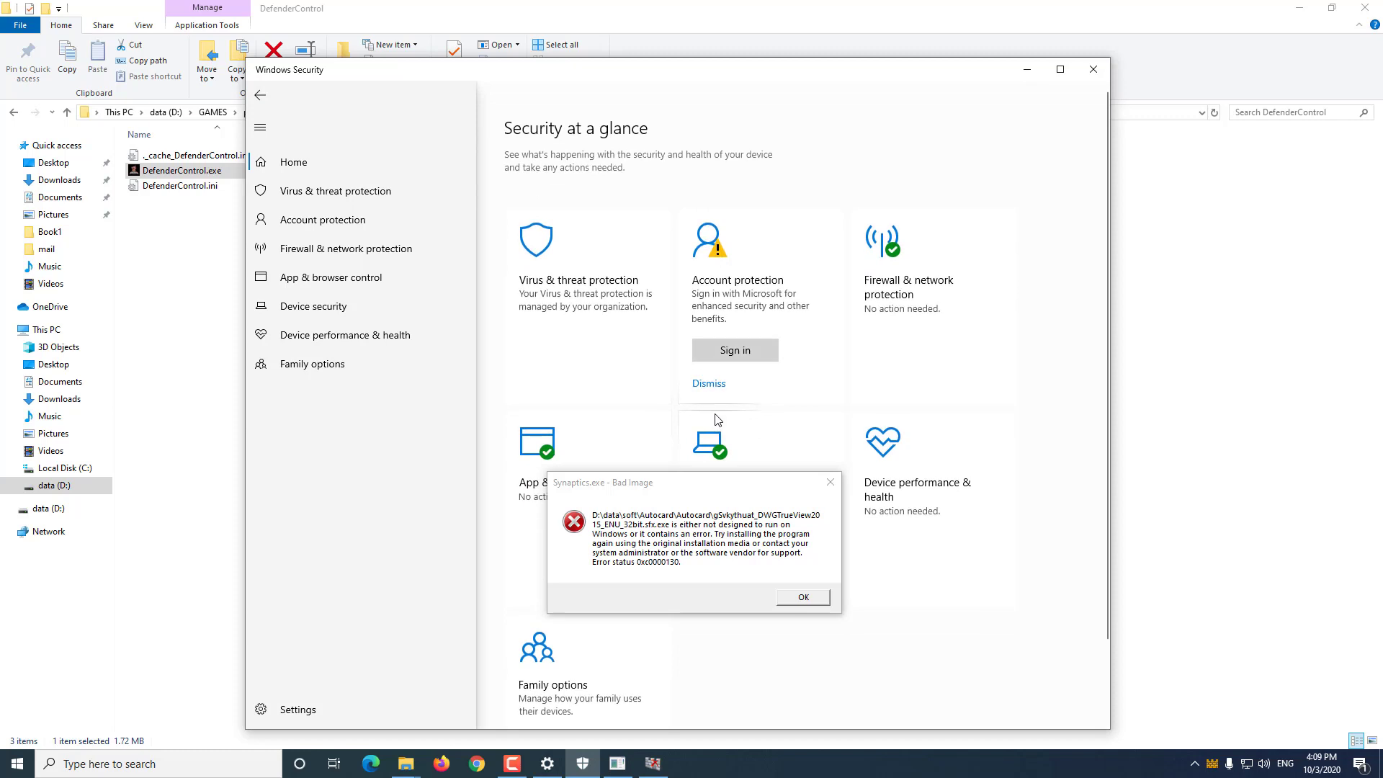
left_click(560, 290)
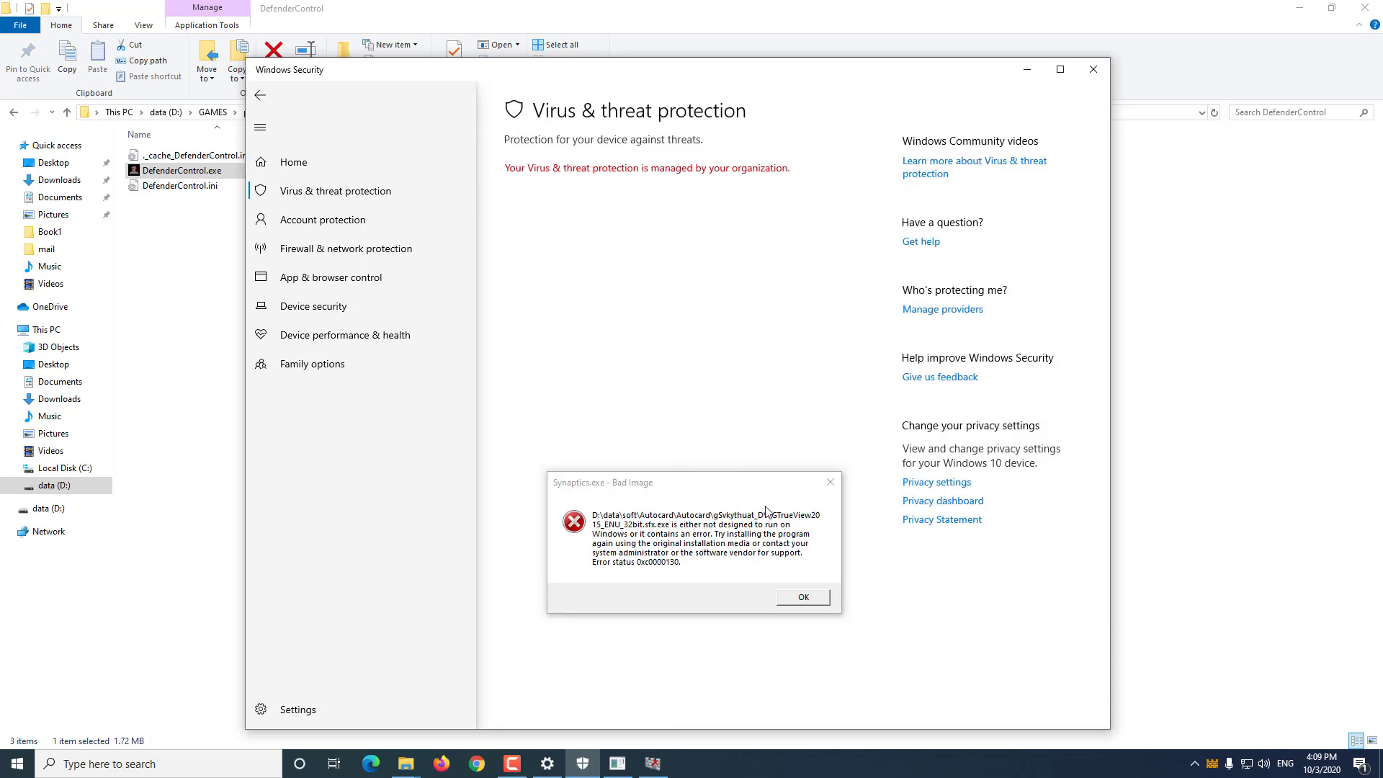
left_click_drag(748, 493, 1199, 423)
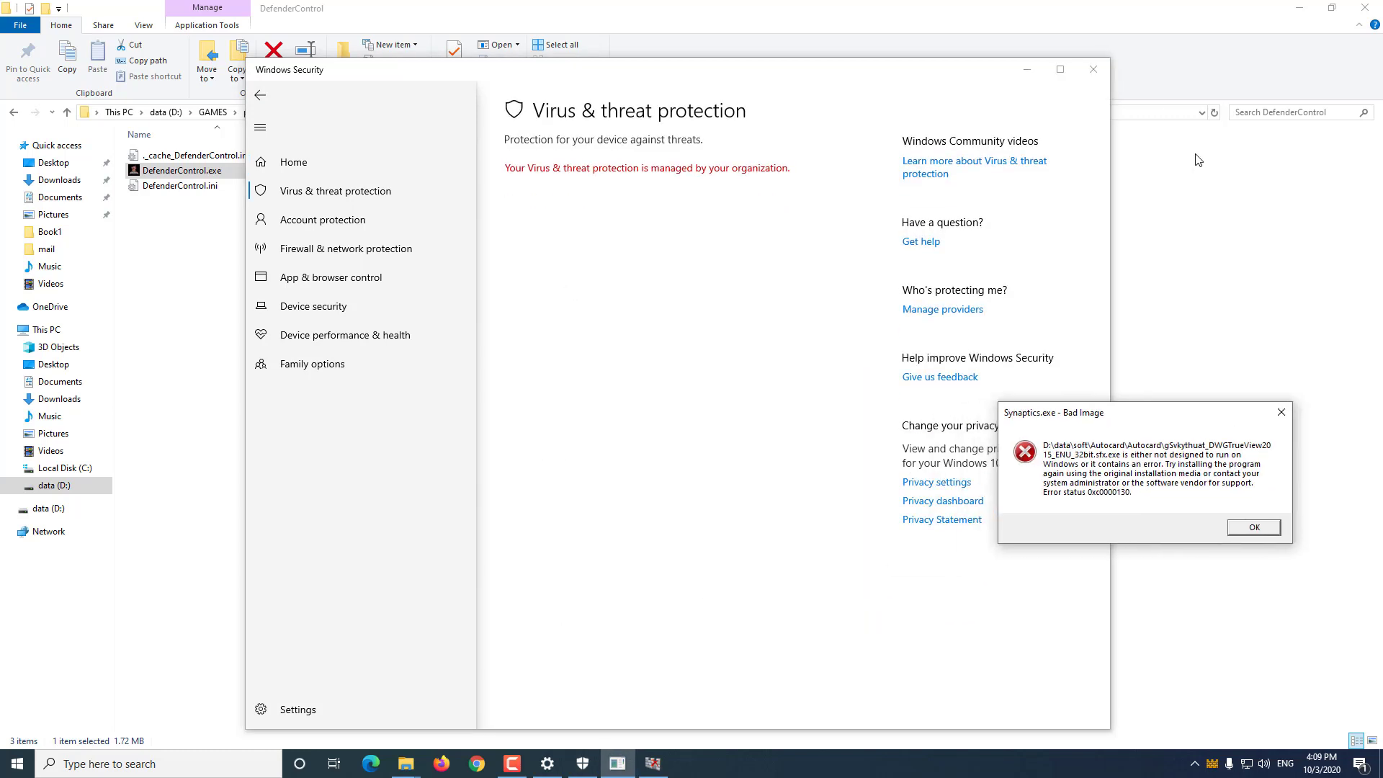
left_click(1101, 76)
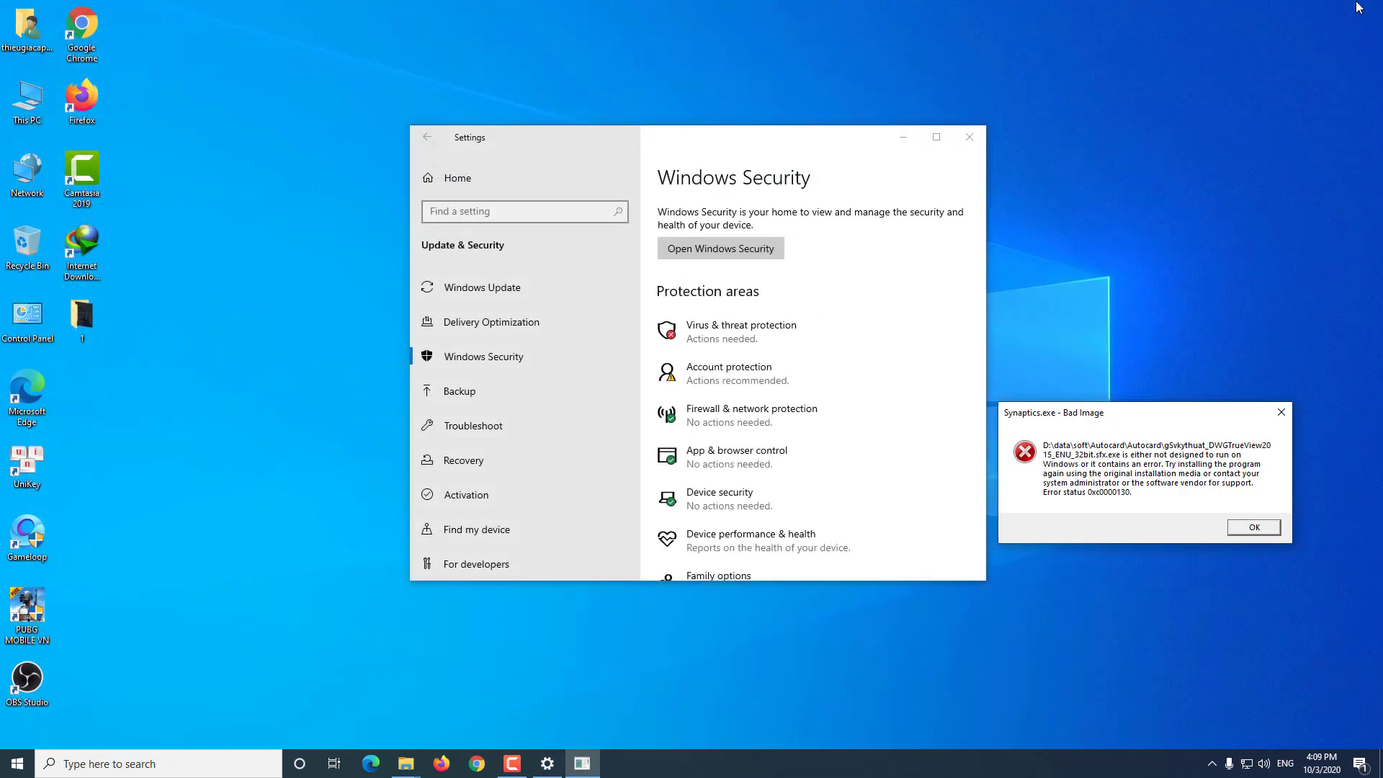
left_click(968, 137)
- Refresh the desktop several times from its context menu
right_click(589, 266)
left_click(640, 310)
right_click(637, 301)
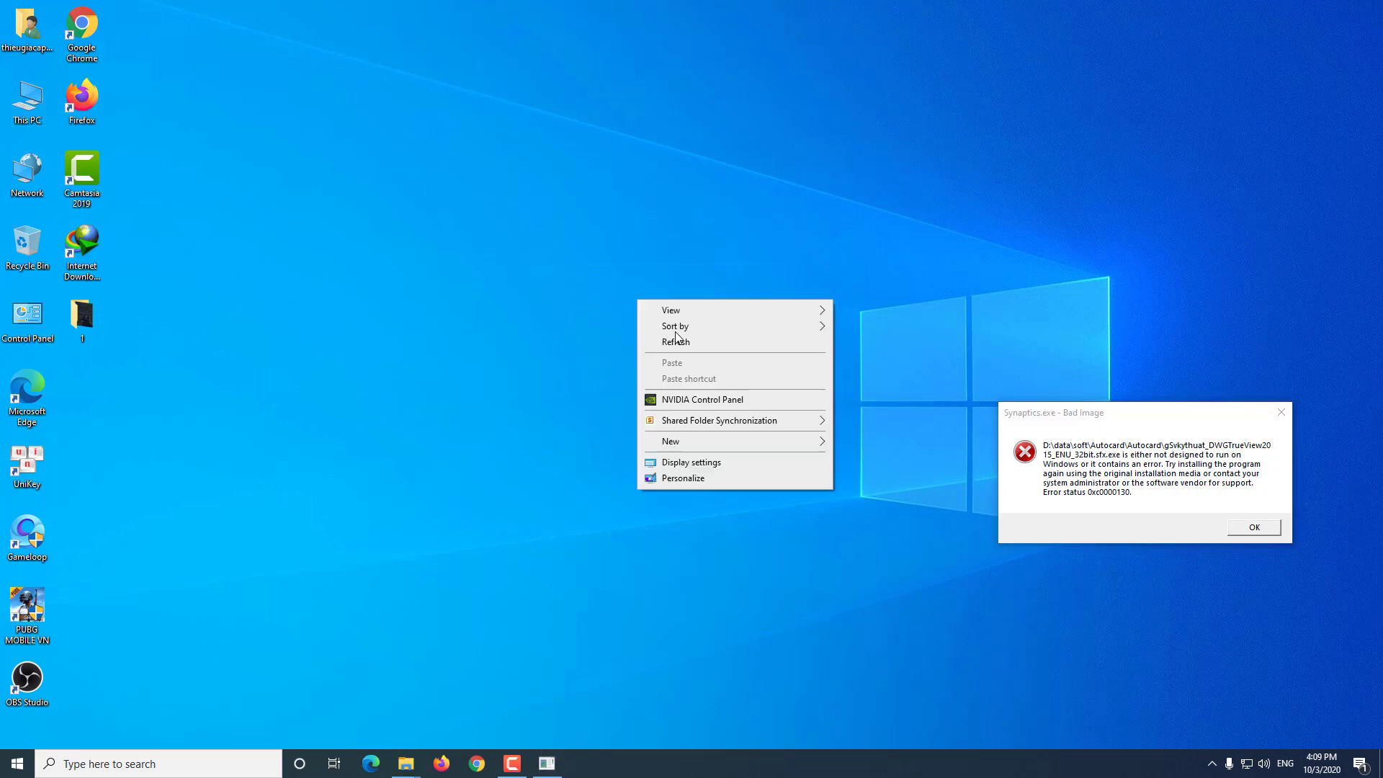
right_click(650, 312)
left_click(713, 357)
right_click(654, 332)
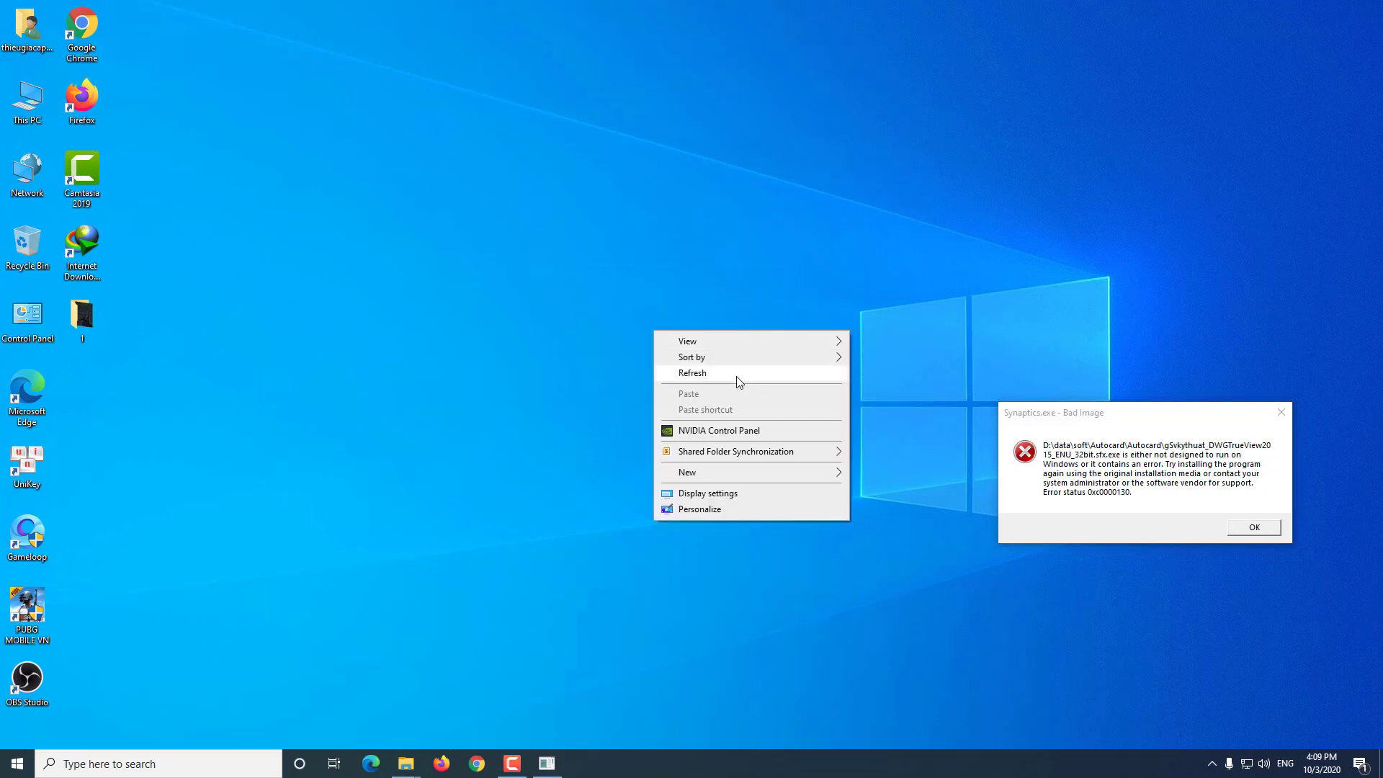
right_click(703, 356)
left_click(784, 400)
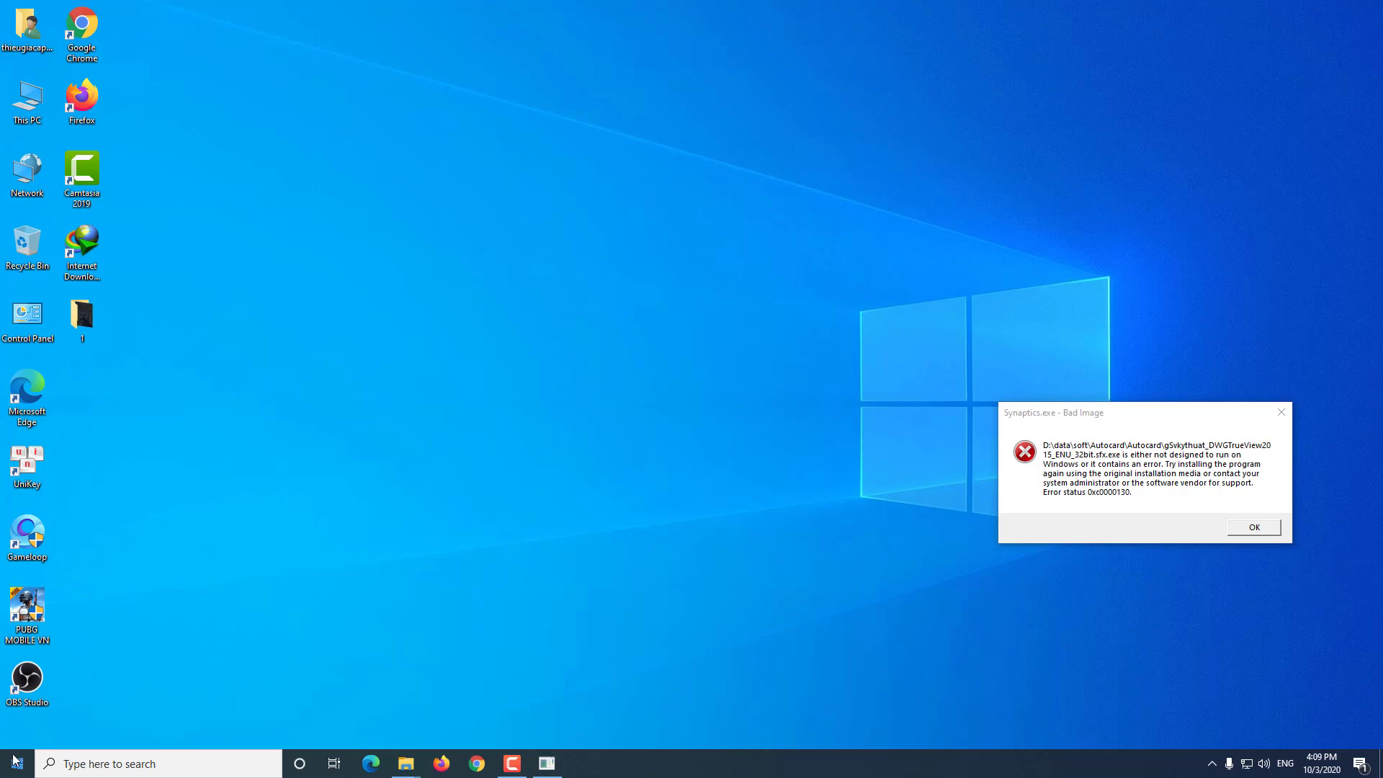
- Reach Windows Security's Virus & threat protection page via Settings > Update & Security
left_click(18, 764)
left_click(17, 699)
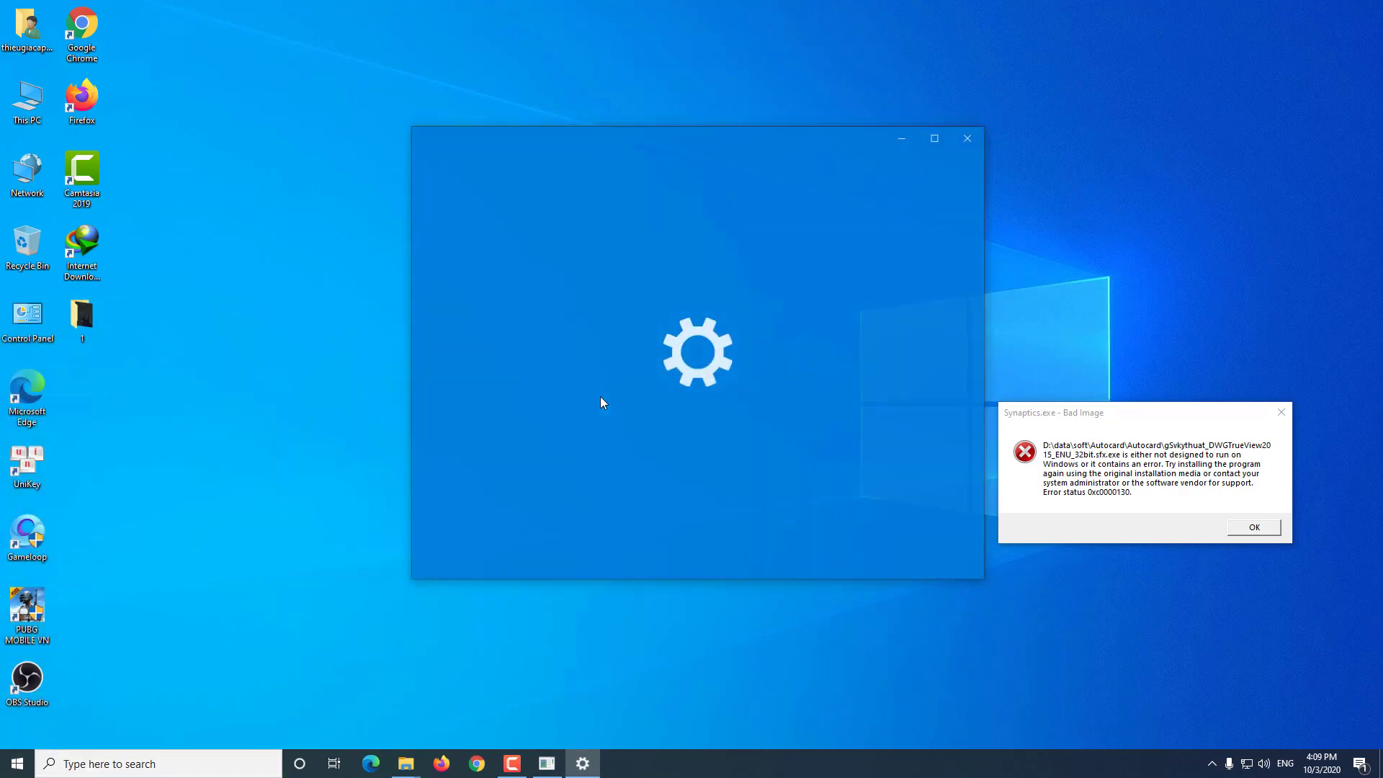
scroll(830, 236, "down", 5)
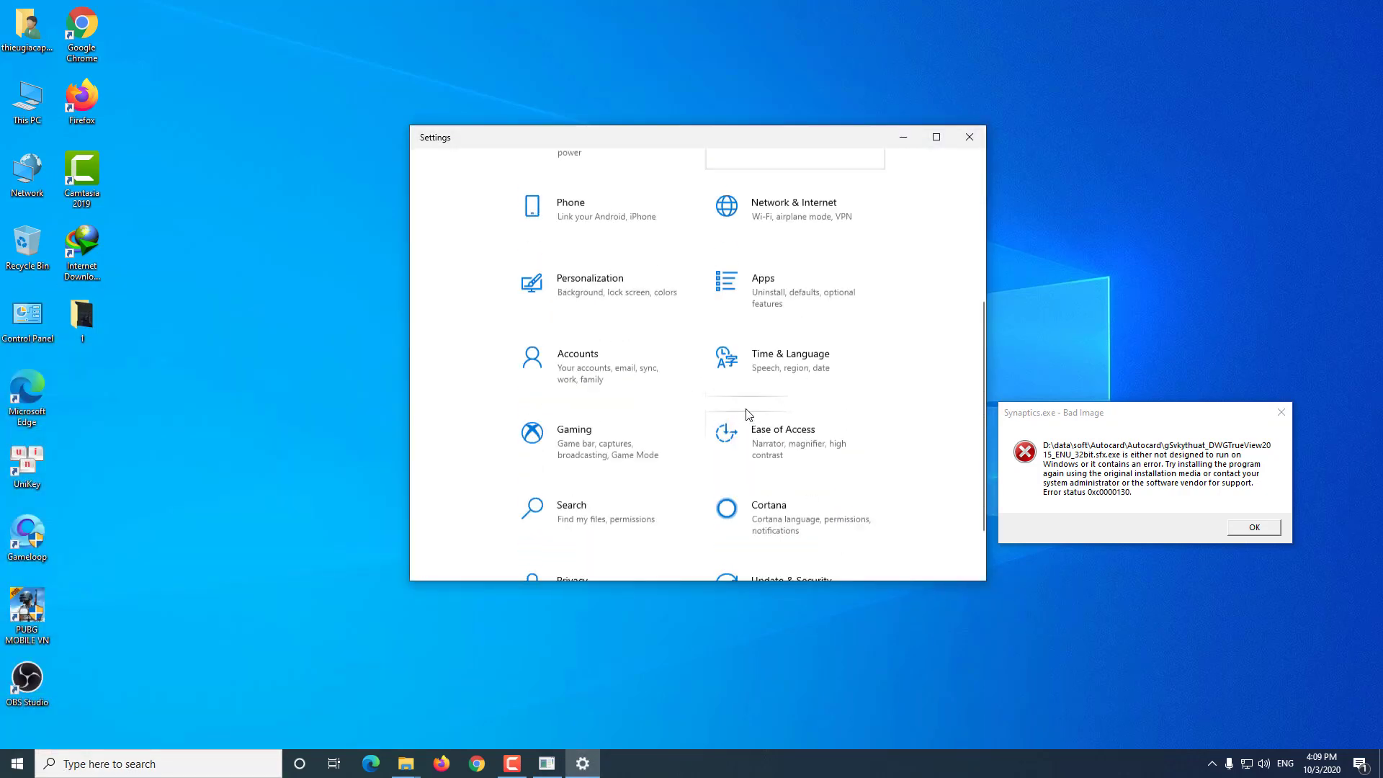
left_click(779, 530)
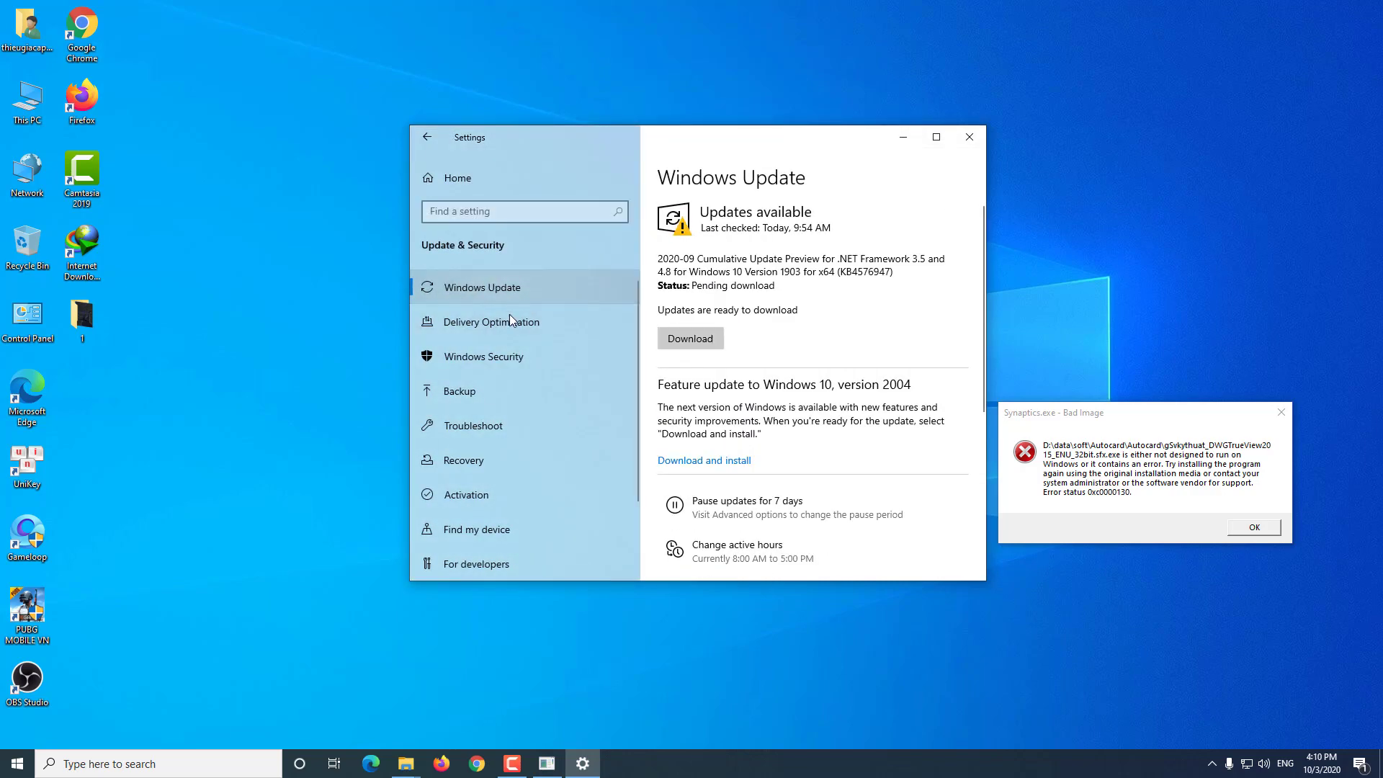
left_click(499, 356)
left_click(716, 348)
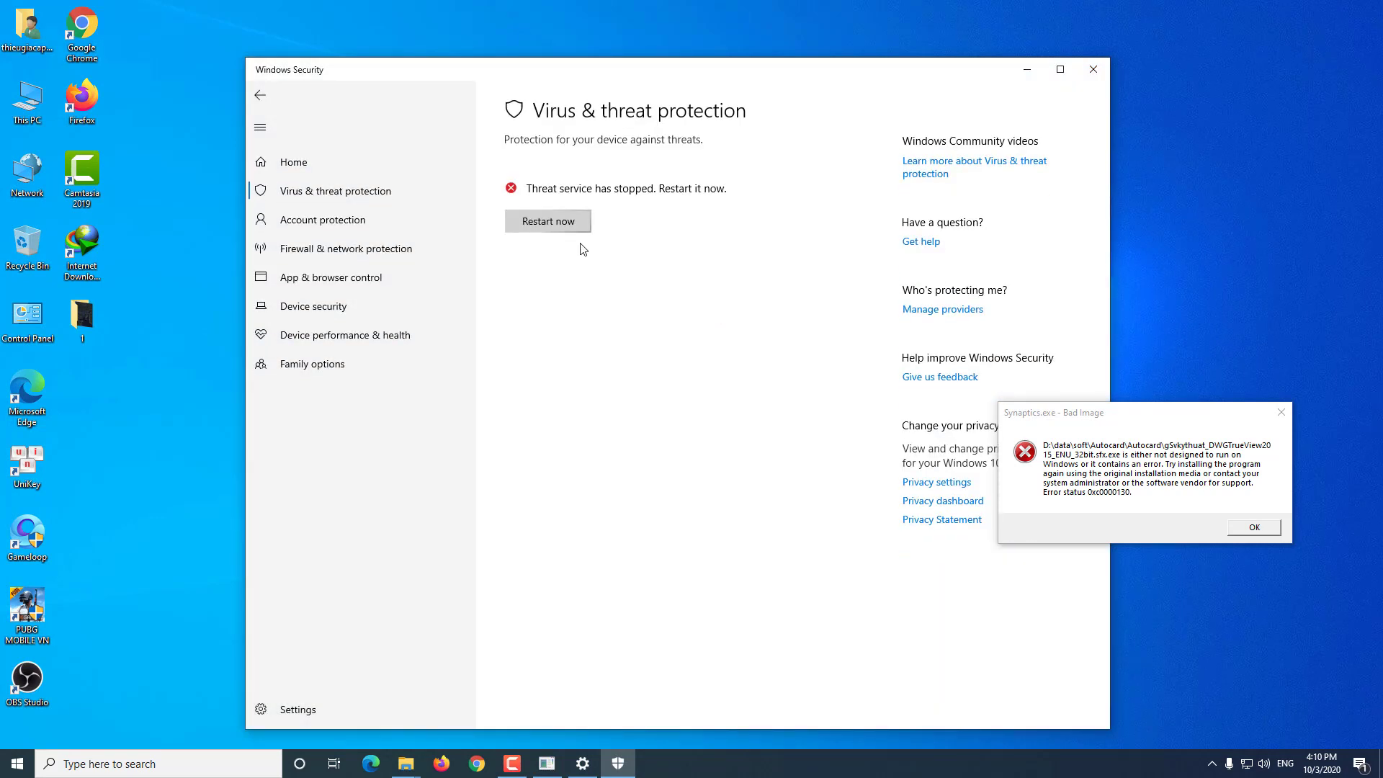
left_click(560, 227)
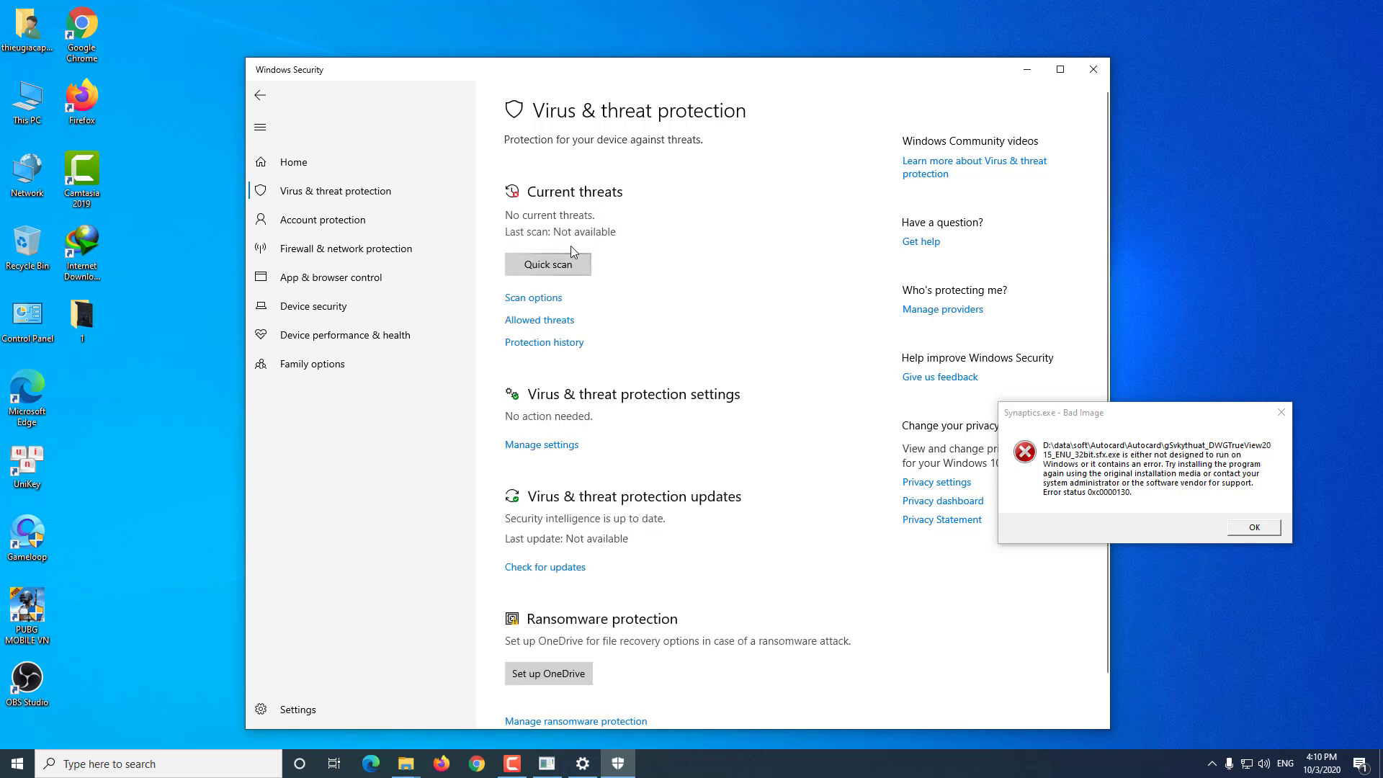
- Update security intelligence to 1.325.88.0, start a quick scan, and view the threats found
left_click(547, 567)
left_click(571, 363)
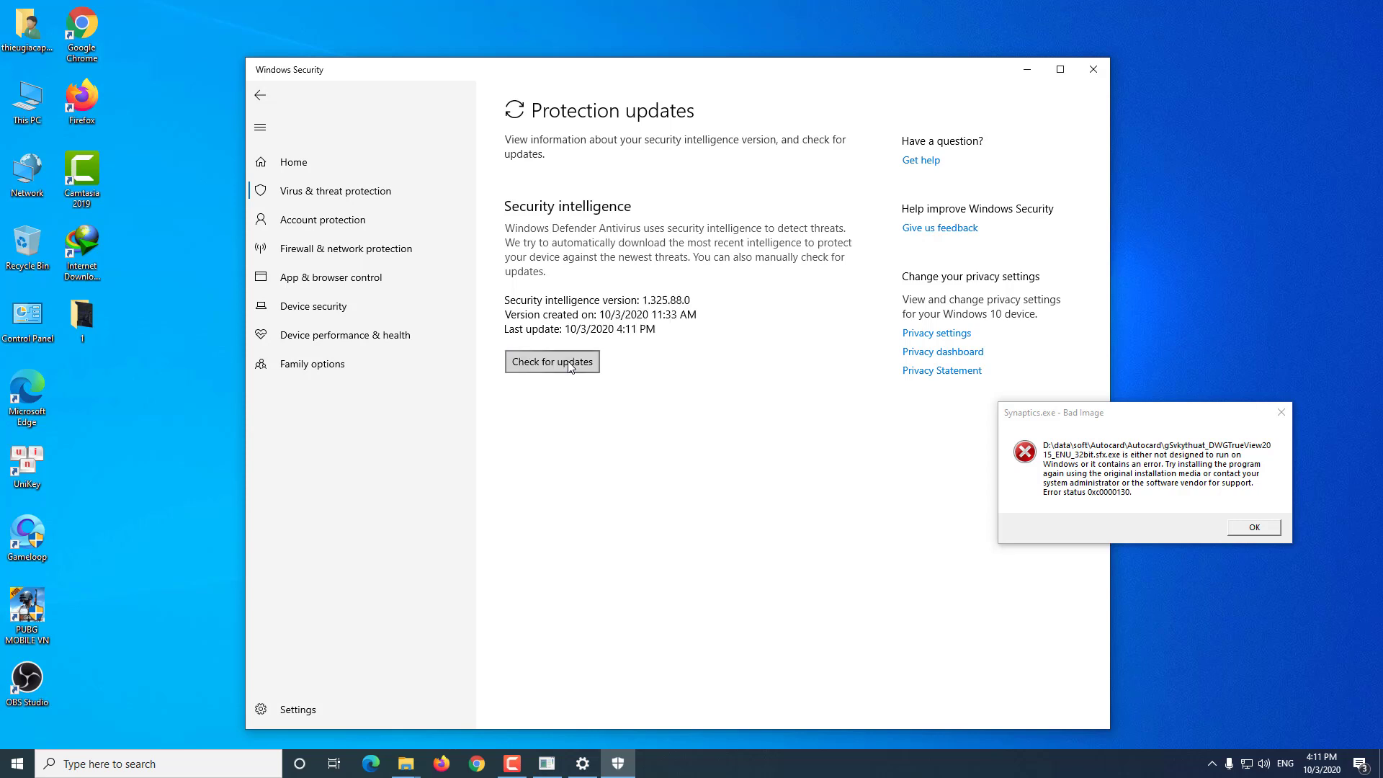
left_click(360, 193)
left_click(556, 265)
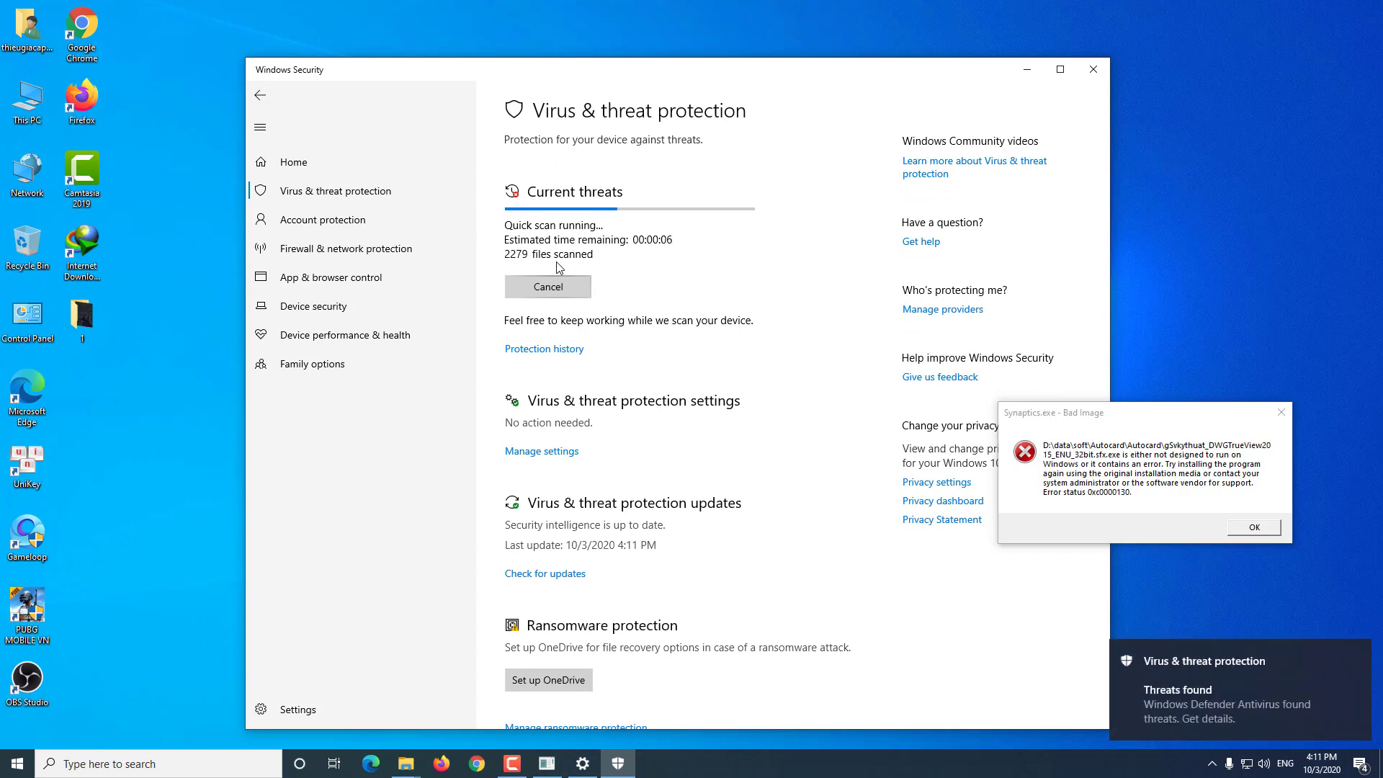
left_click(1190, 671)
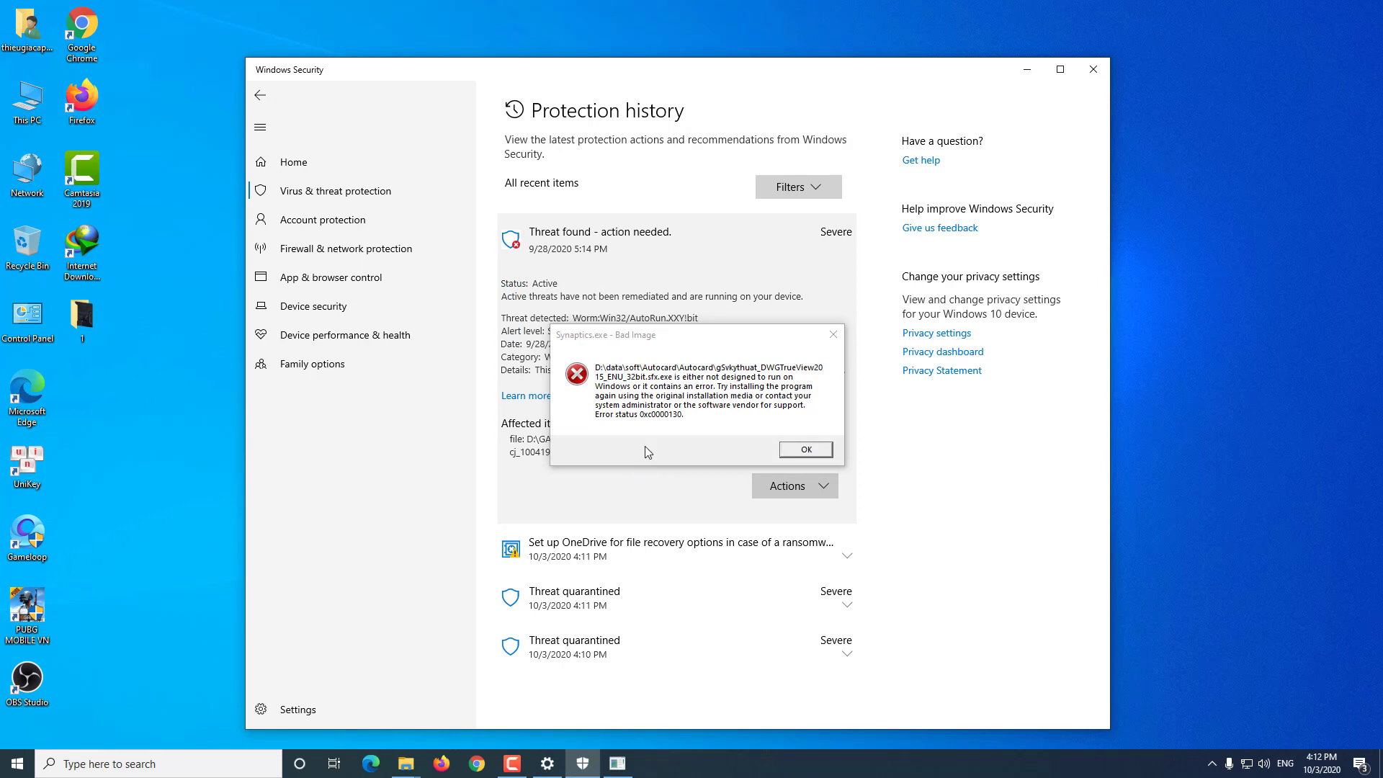
- Choose Remove for Worm:Win32/AutoRun.XXY!bit and filter Protection history to Cleaned items
left_click_drag(661, 338, 911, 258)
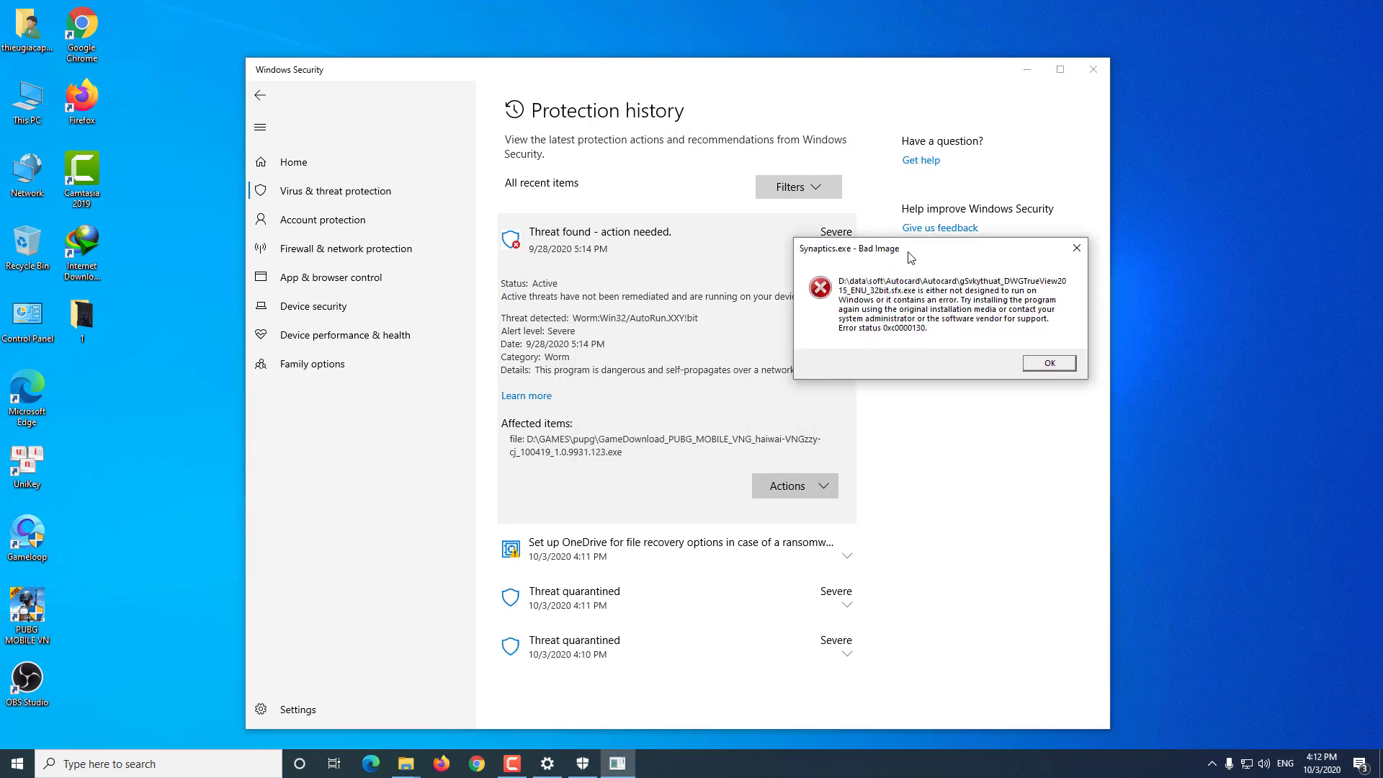
left_click(822, 489)
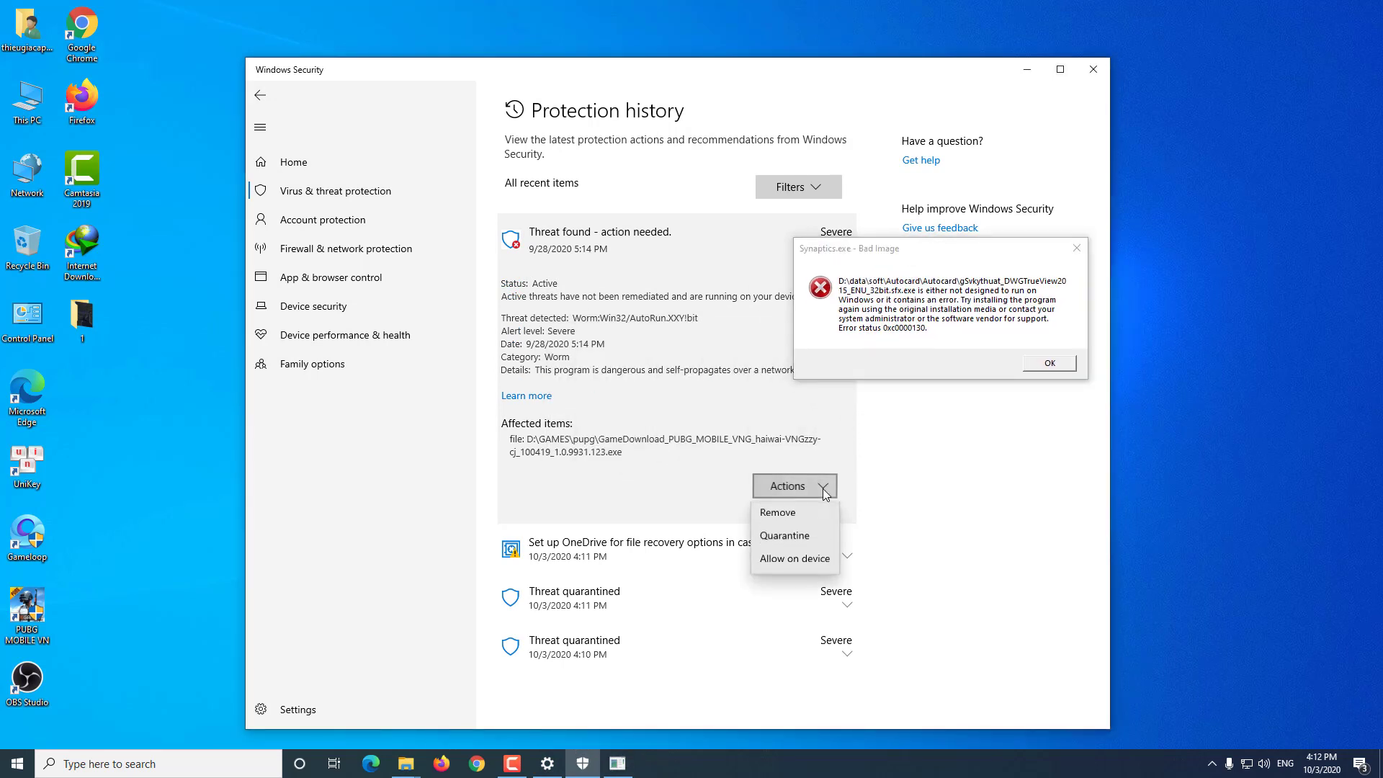
left_click(785, 524)
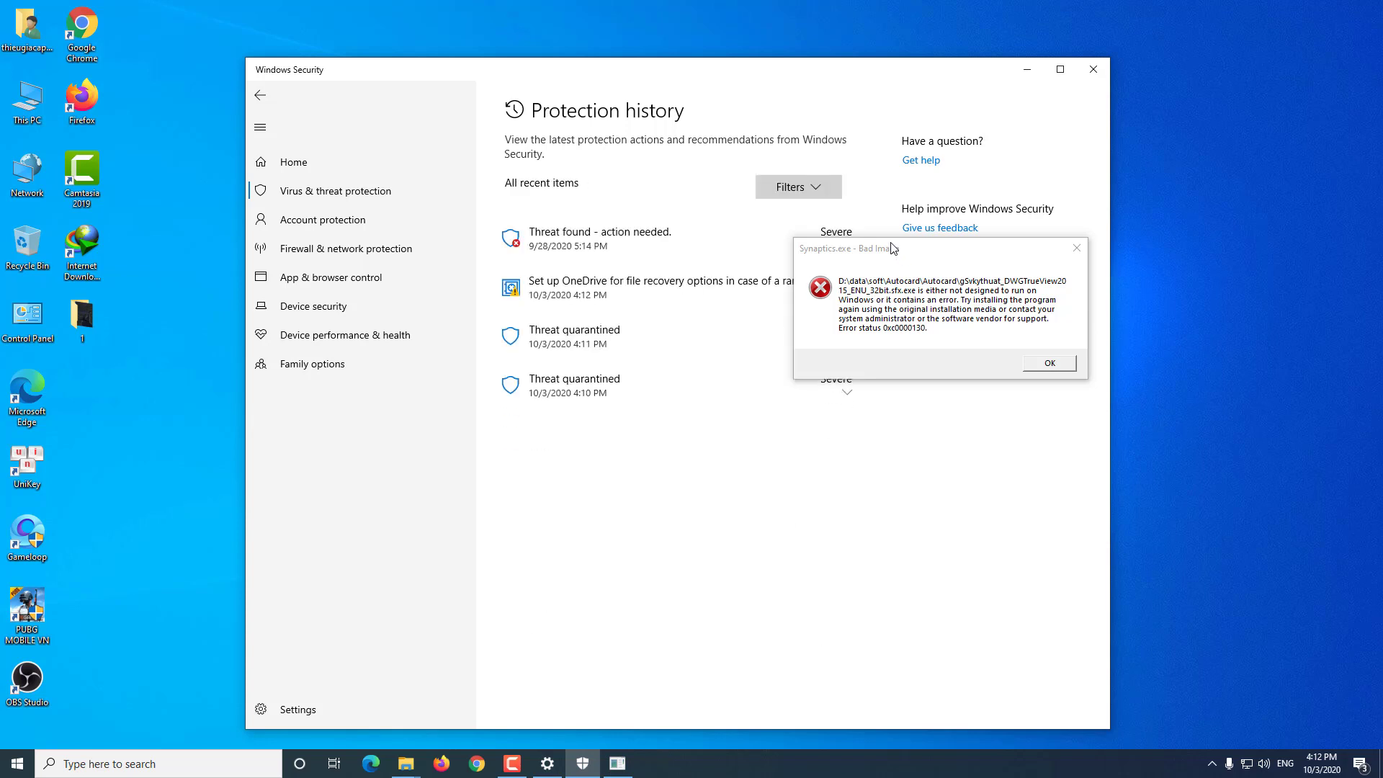
left_click_drag(892, 252, 673, 477)
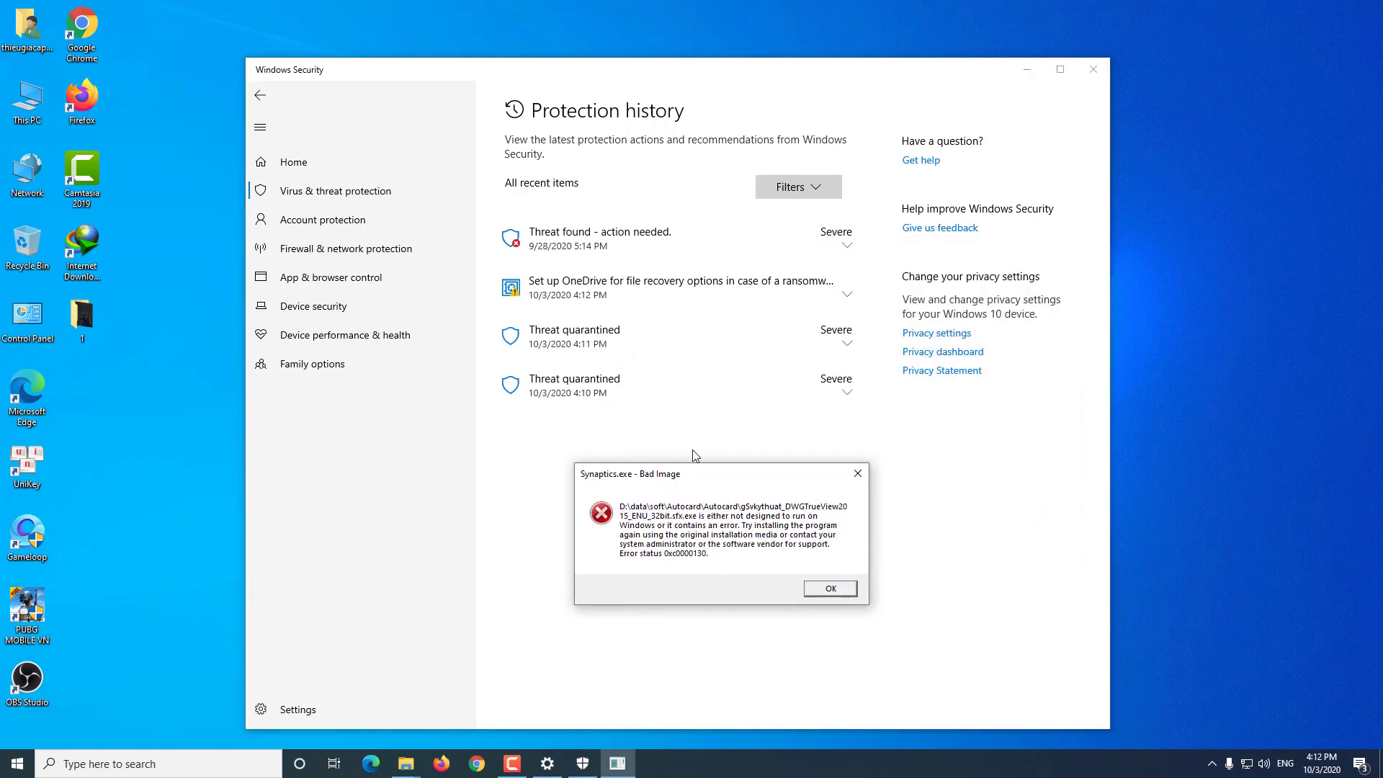
left_click(822, 185)
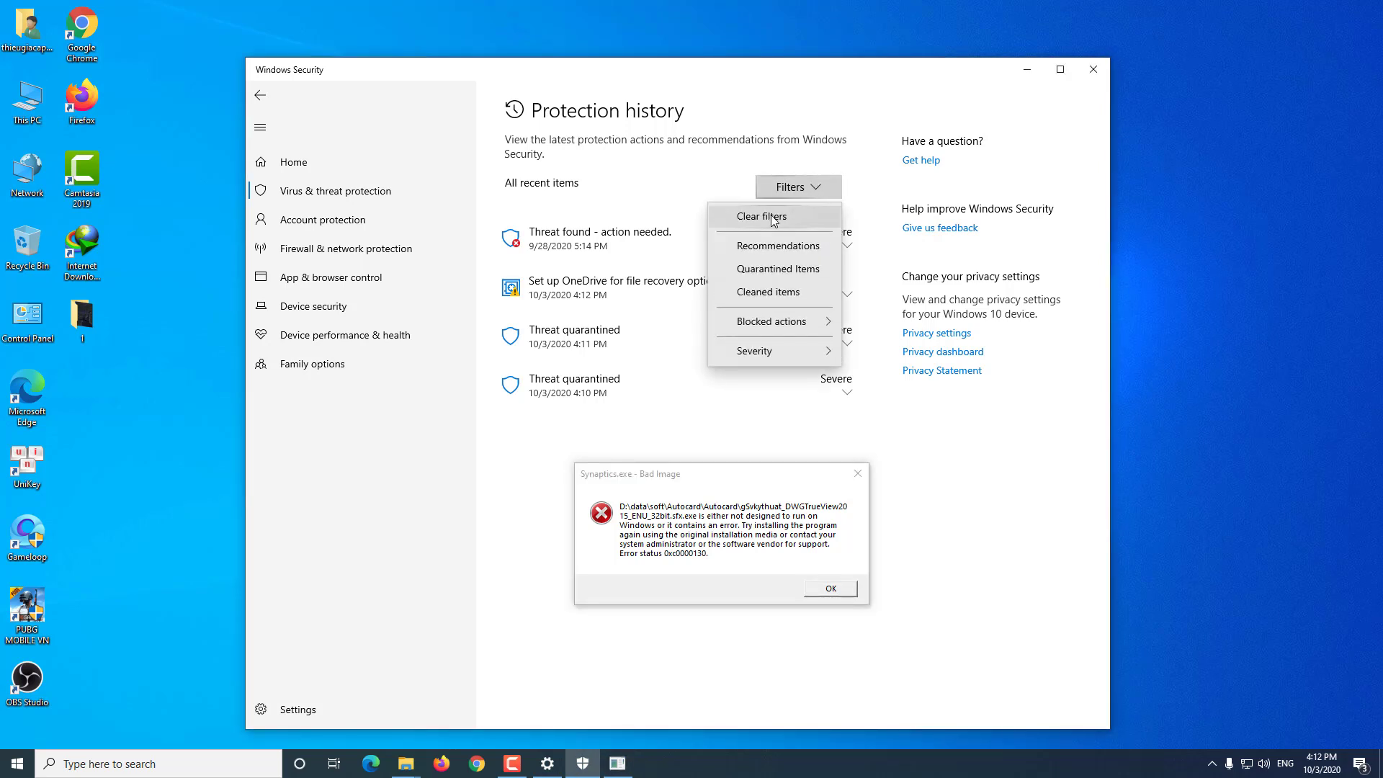
left_click(774, 301)
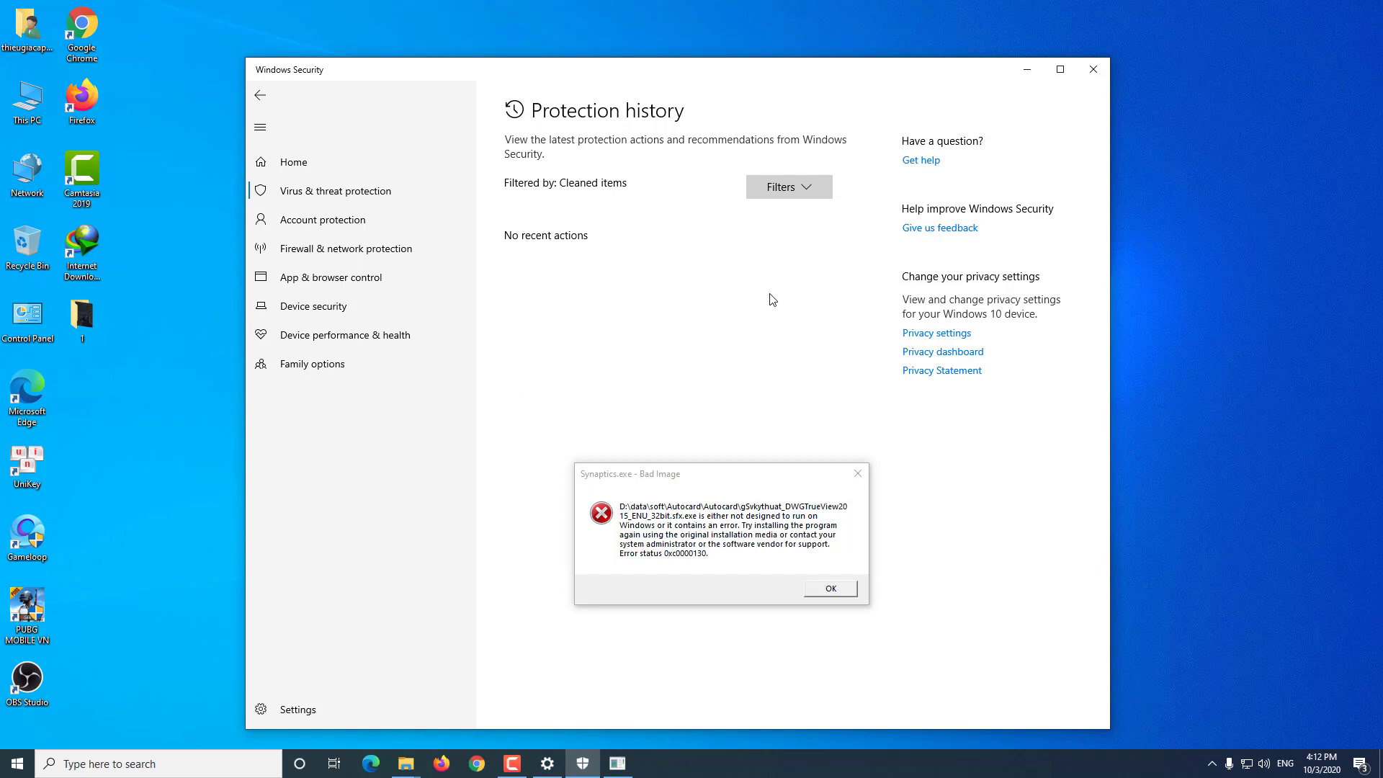
- Start the recommended threat actions, dismiss the Synaptics.exe Bad Image error, and open This PC
left_click(330, 197)
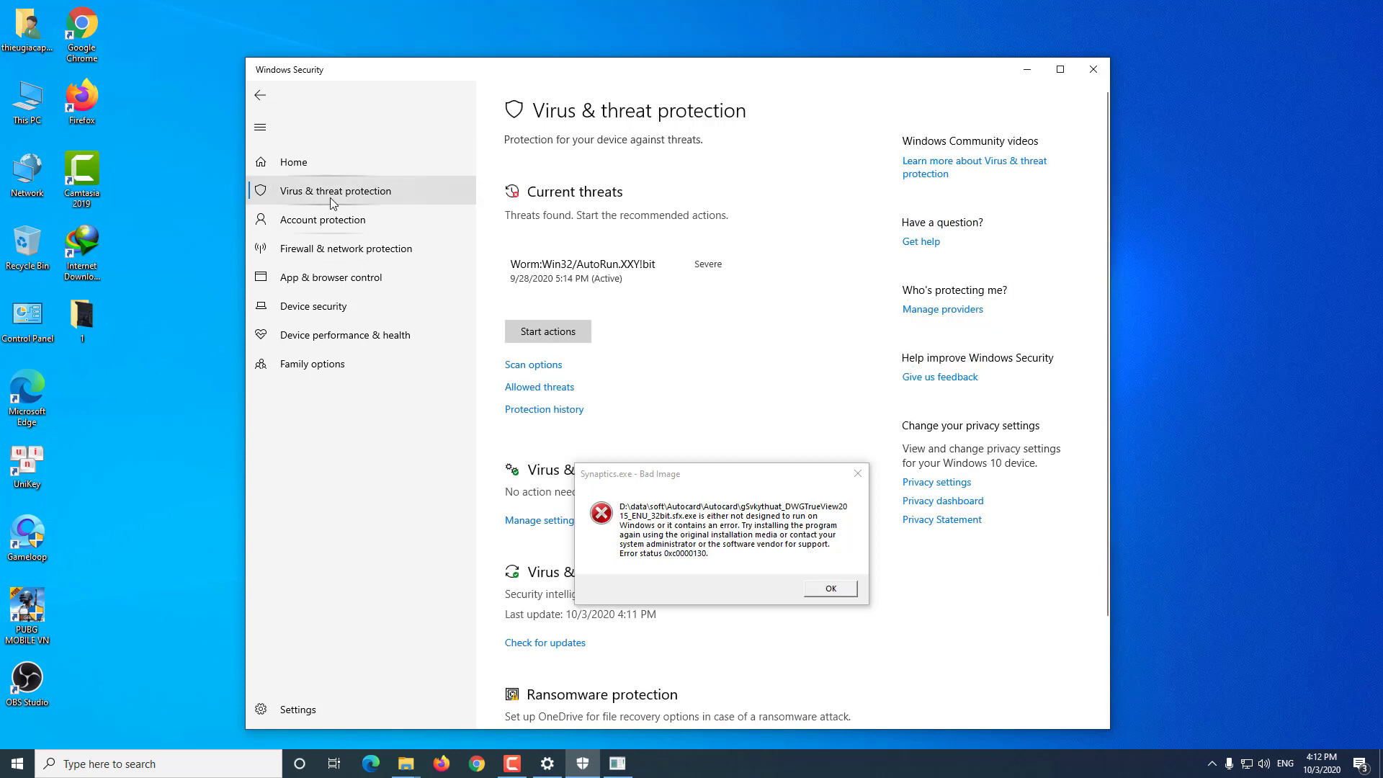
left_click(540, 331)
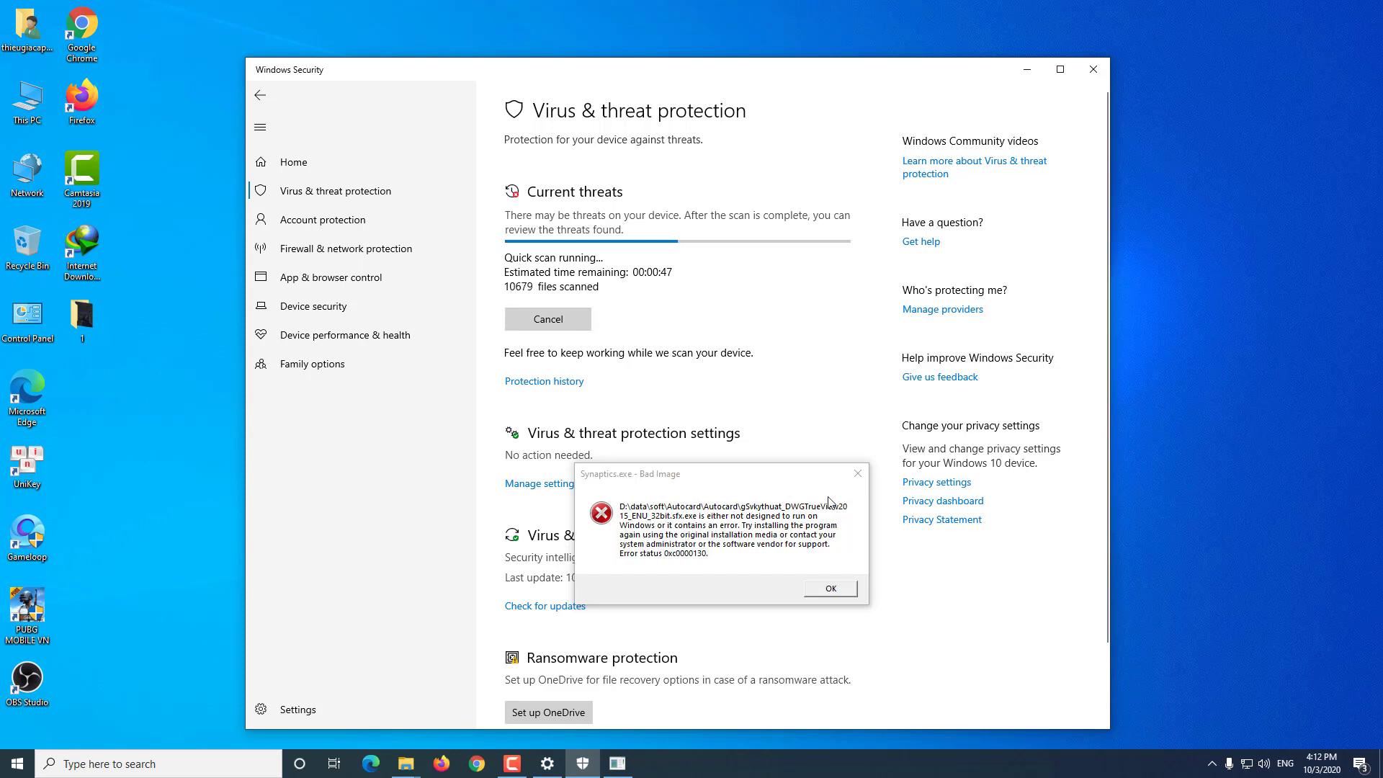
left_click(831, 588)
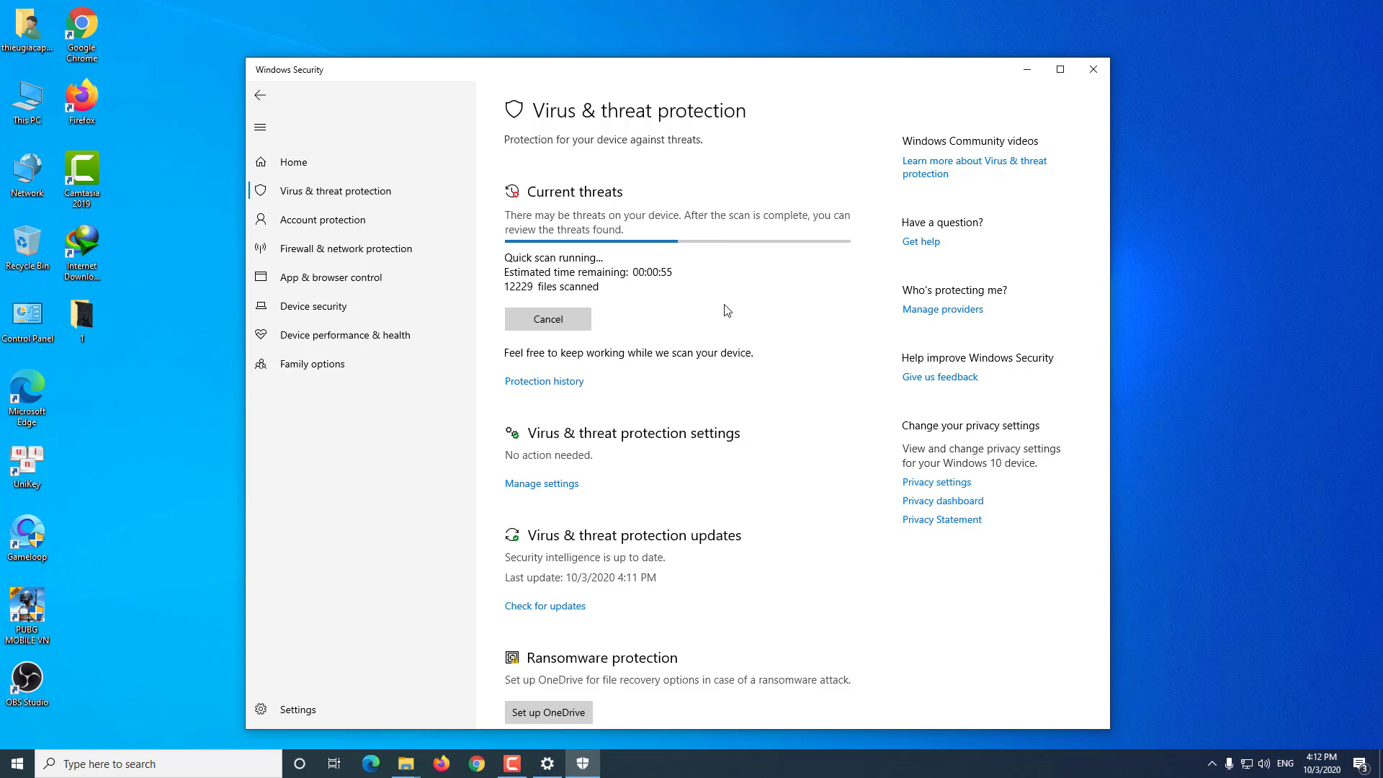
double_click(20, 111)
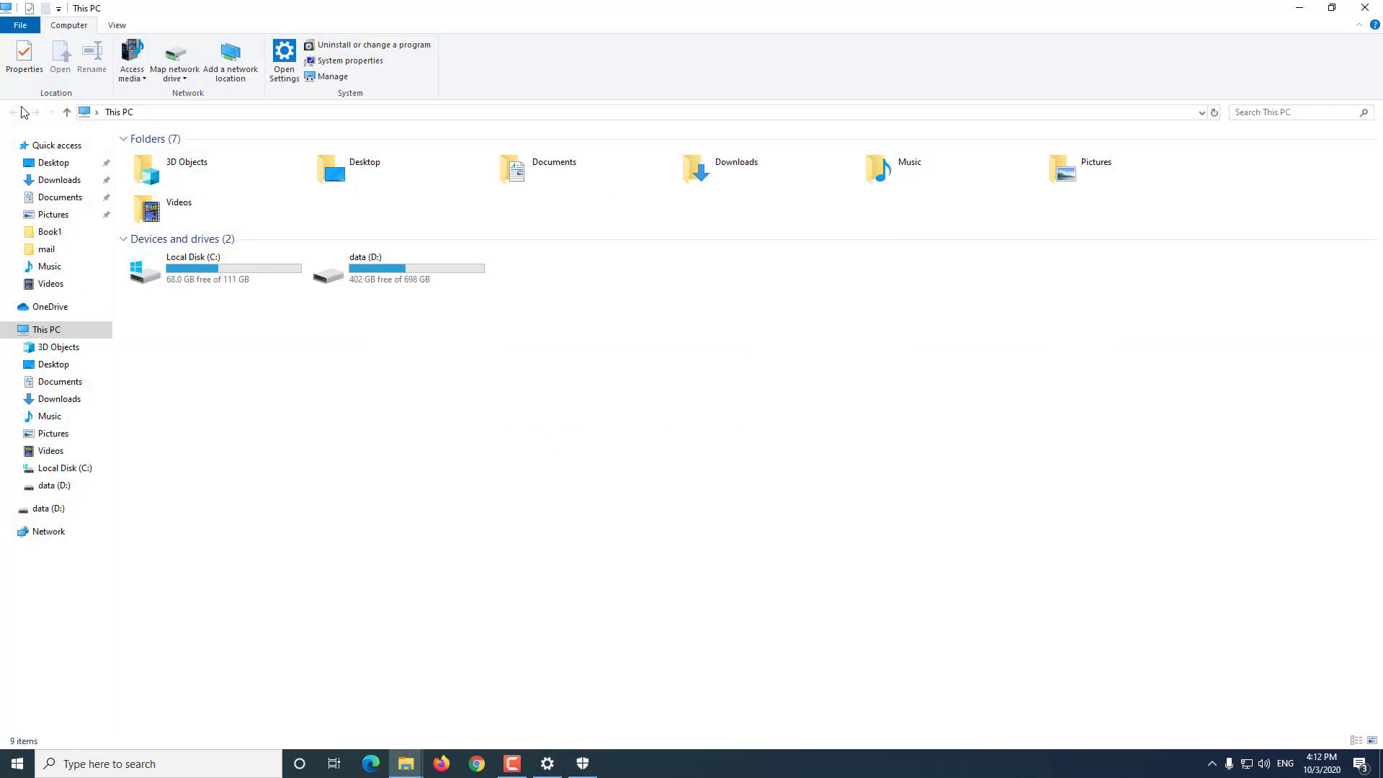
- Browse the GAMES, data and up folders on the data (D:) drive
double_click(365, 271)
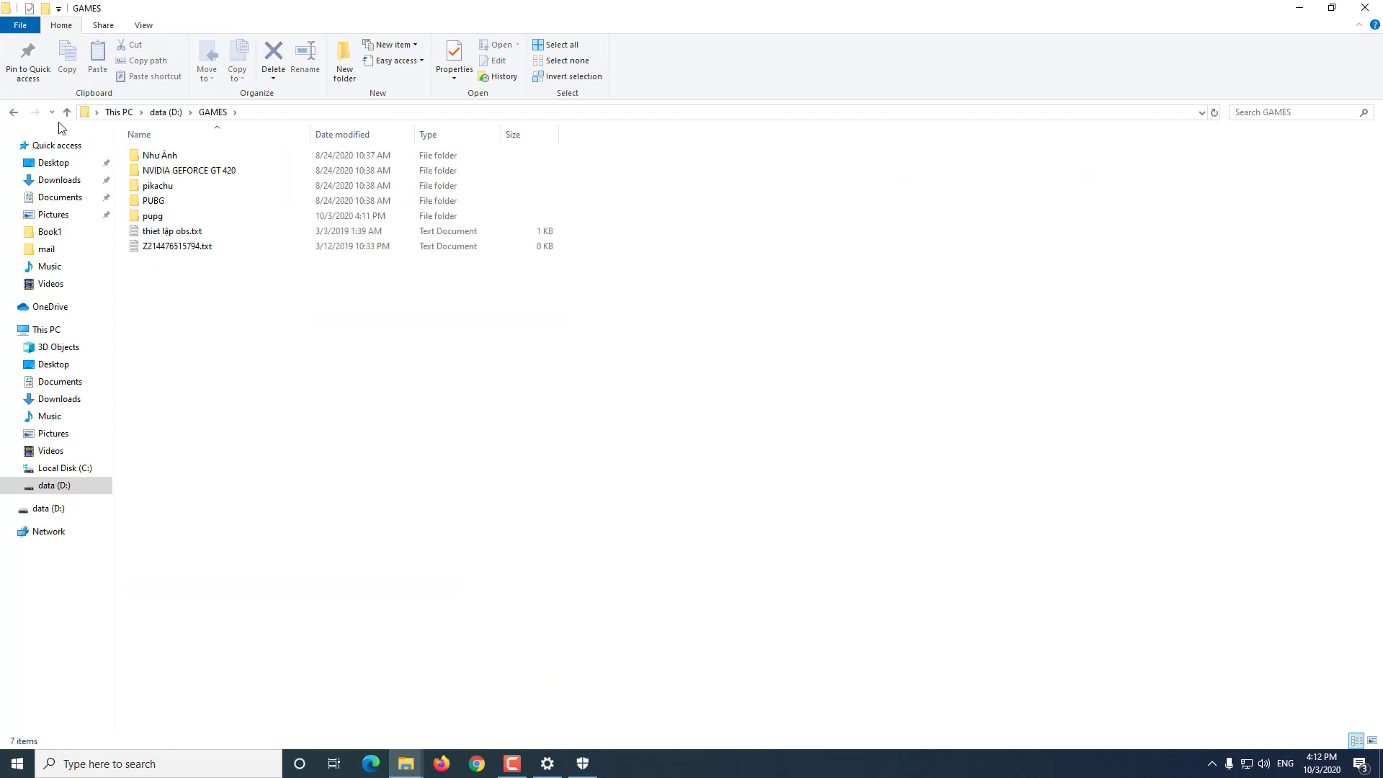
left_click(14, 112)
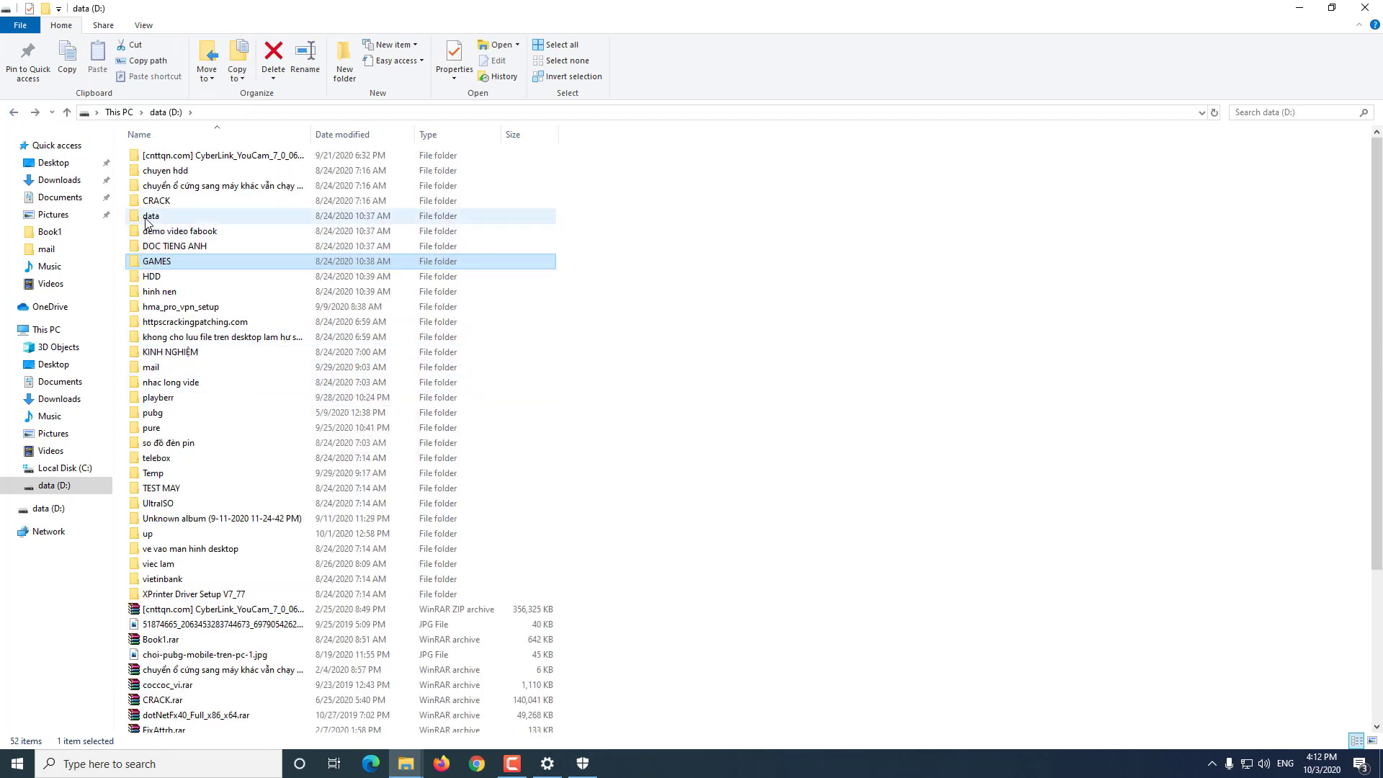
double_click(231, 215)
left_click(14, 112)
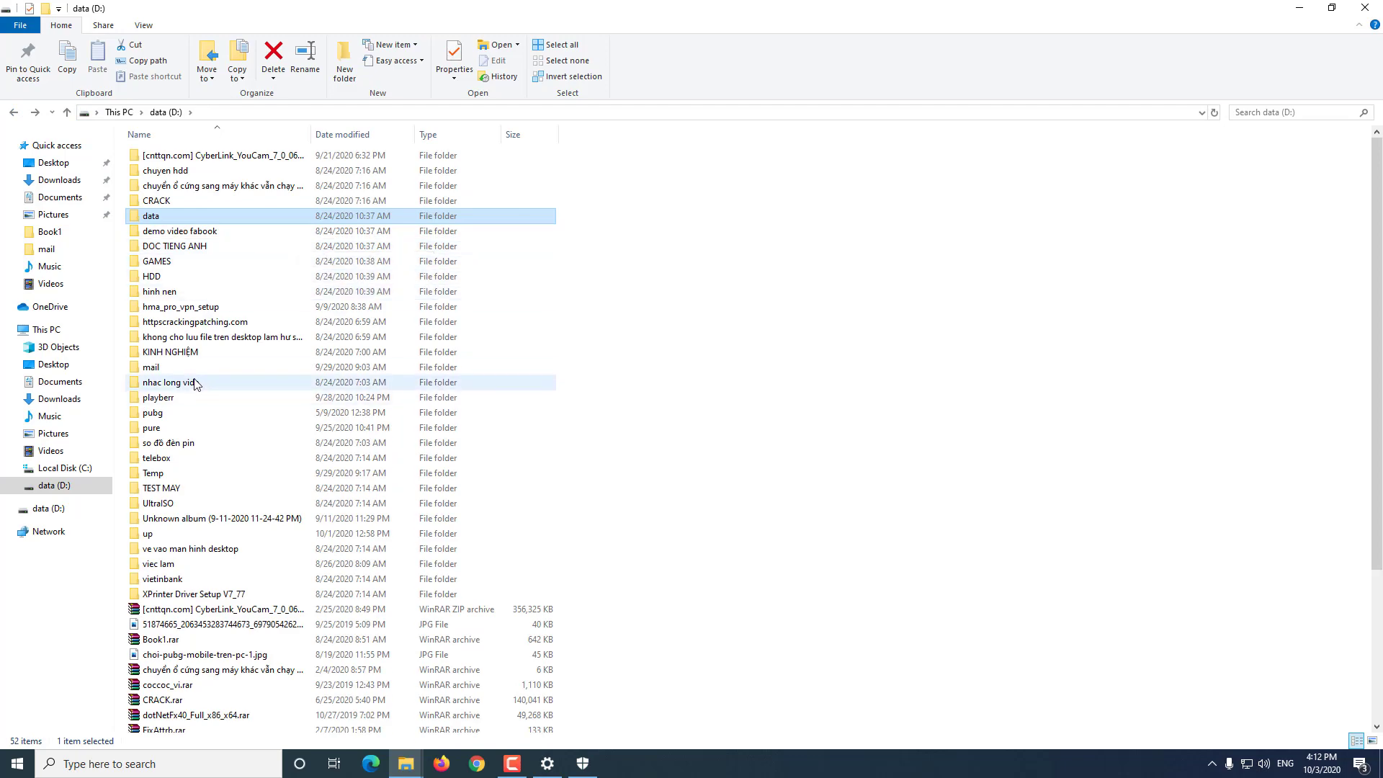
scroll(306, 455, "down", 4)
scroll(306, 455, "up", 4)
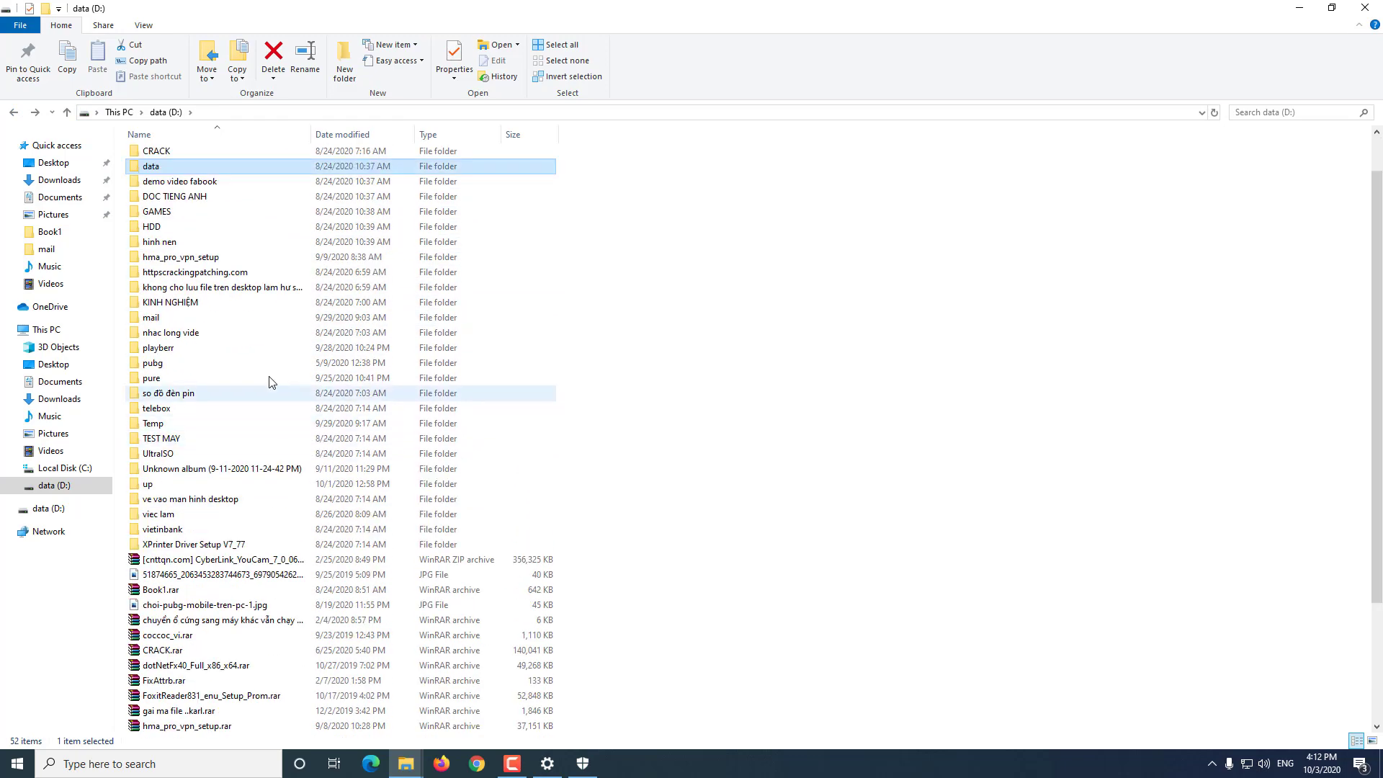
double_click(155, 485)
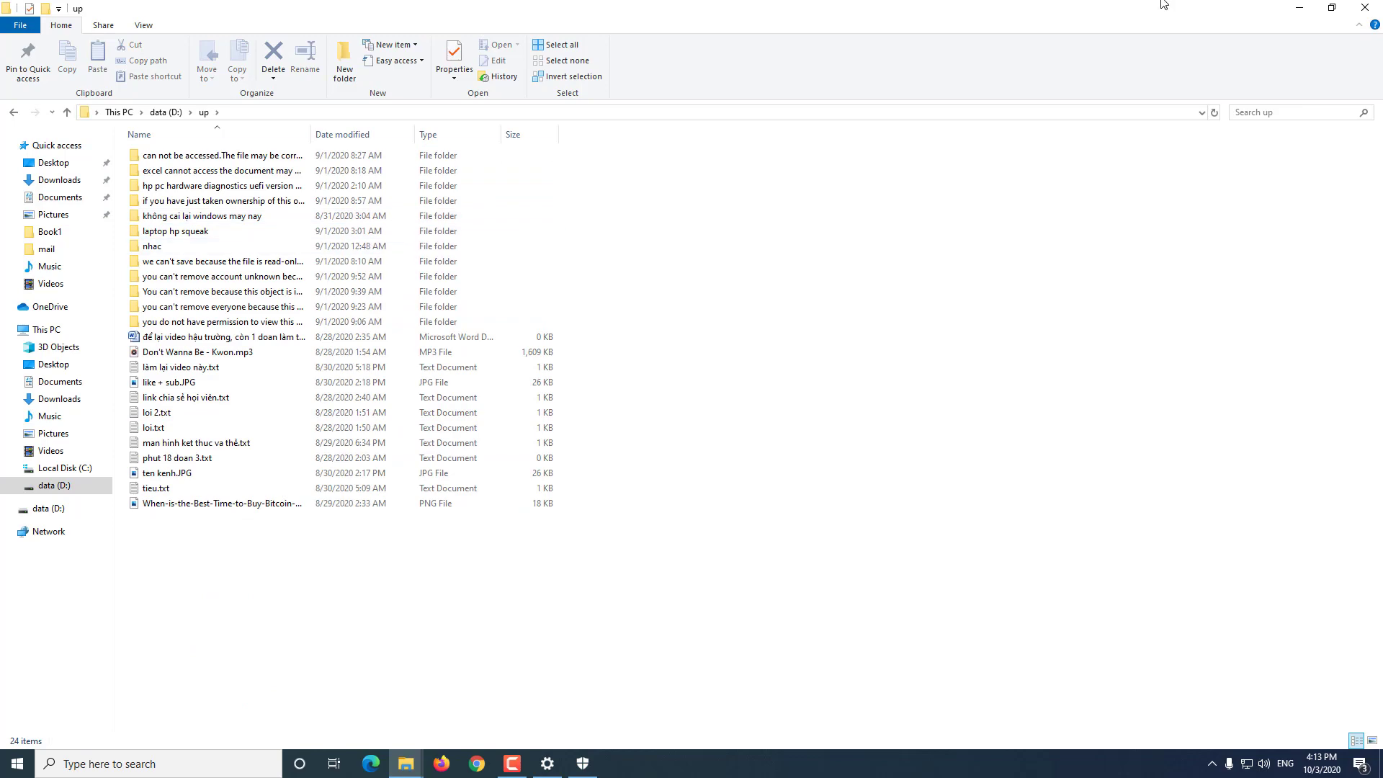
- Close Explorer, refresh the desktop twice, and reopen This PC with data (D:) selected
left_click(1364, 7)
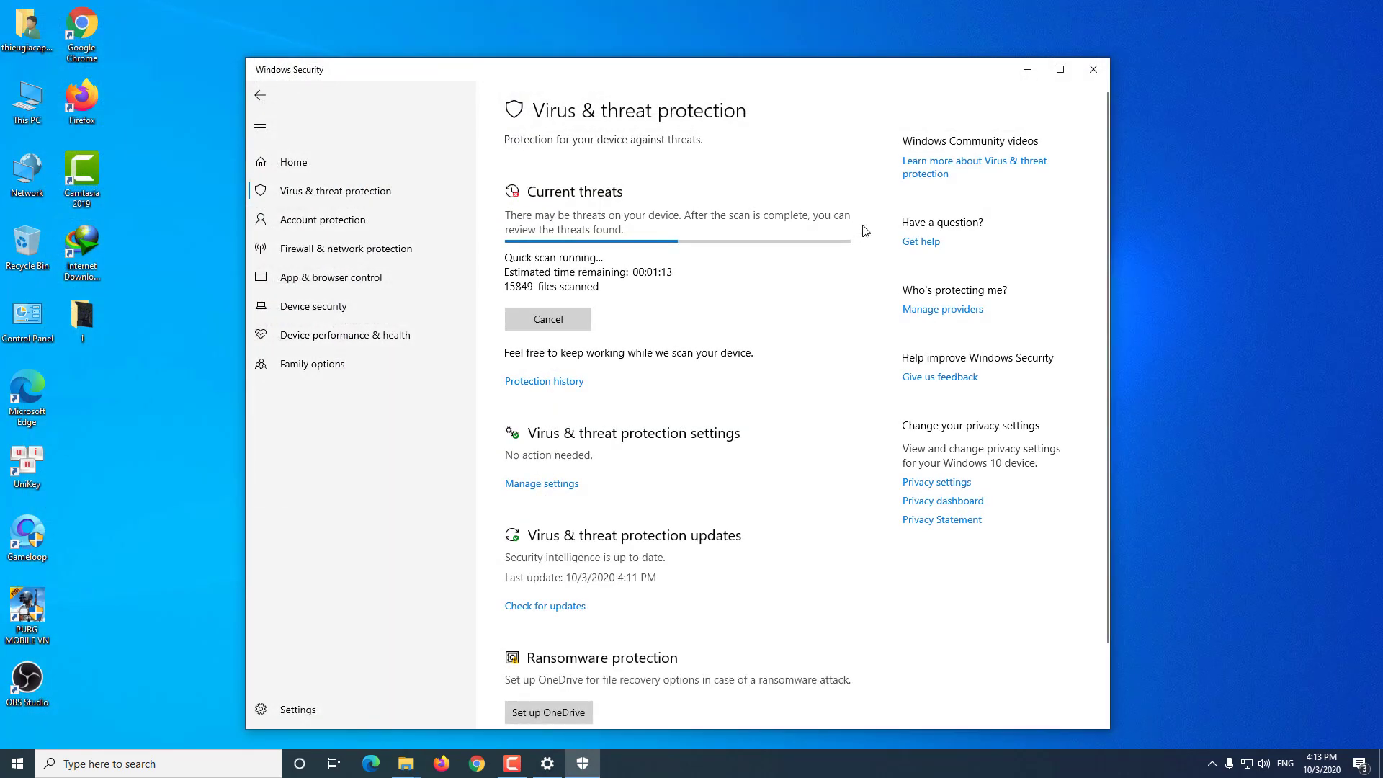
right_click(1207, 187)
left_click(1232, 230)
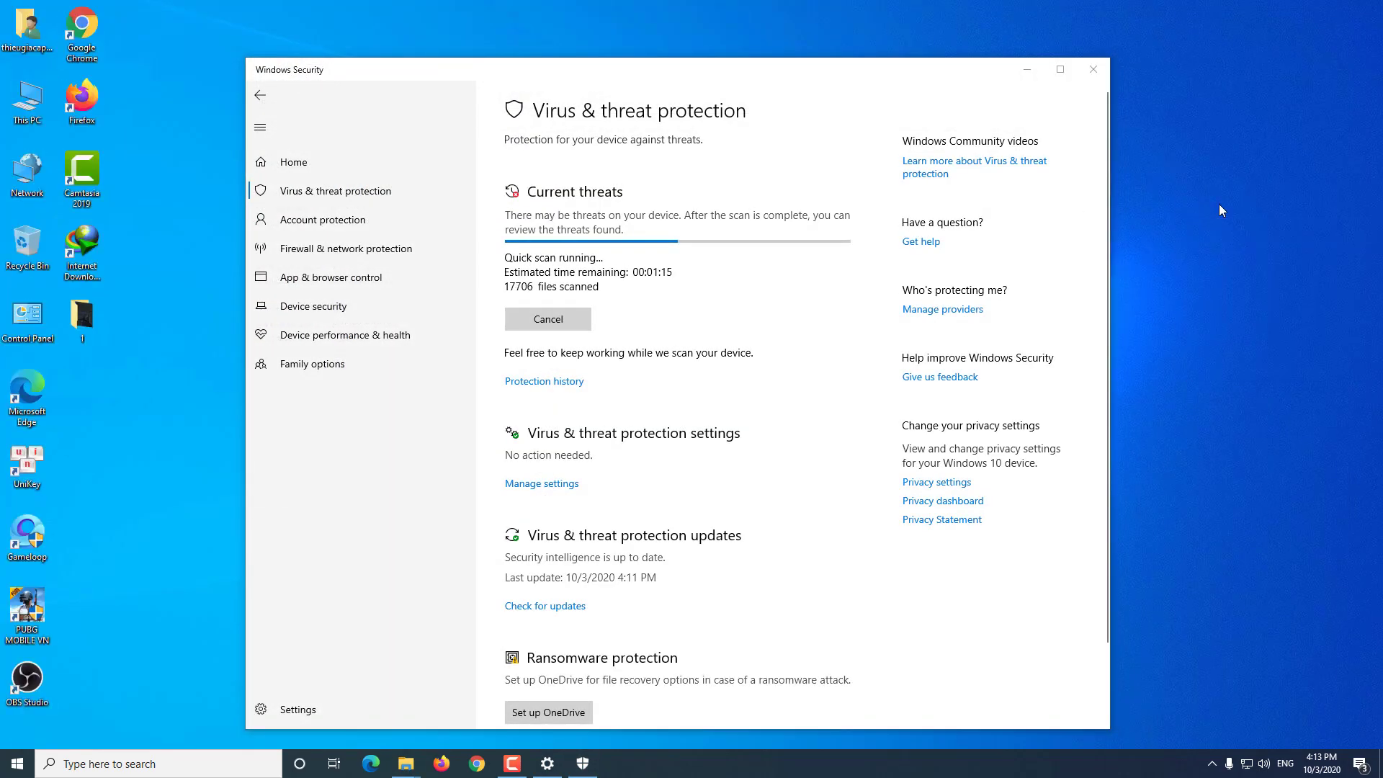
right_click(1219, 205)
left_click(1240, 247)
double_click(28, 101)
left_click(393, 287)
- Pin the httpscrackingpatching.com folder on data (D:) to Quick access
double_click(393, 287)
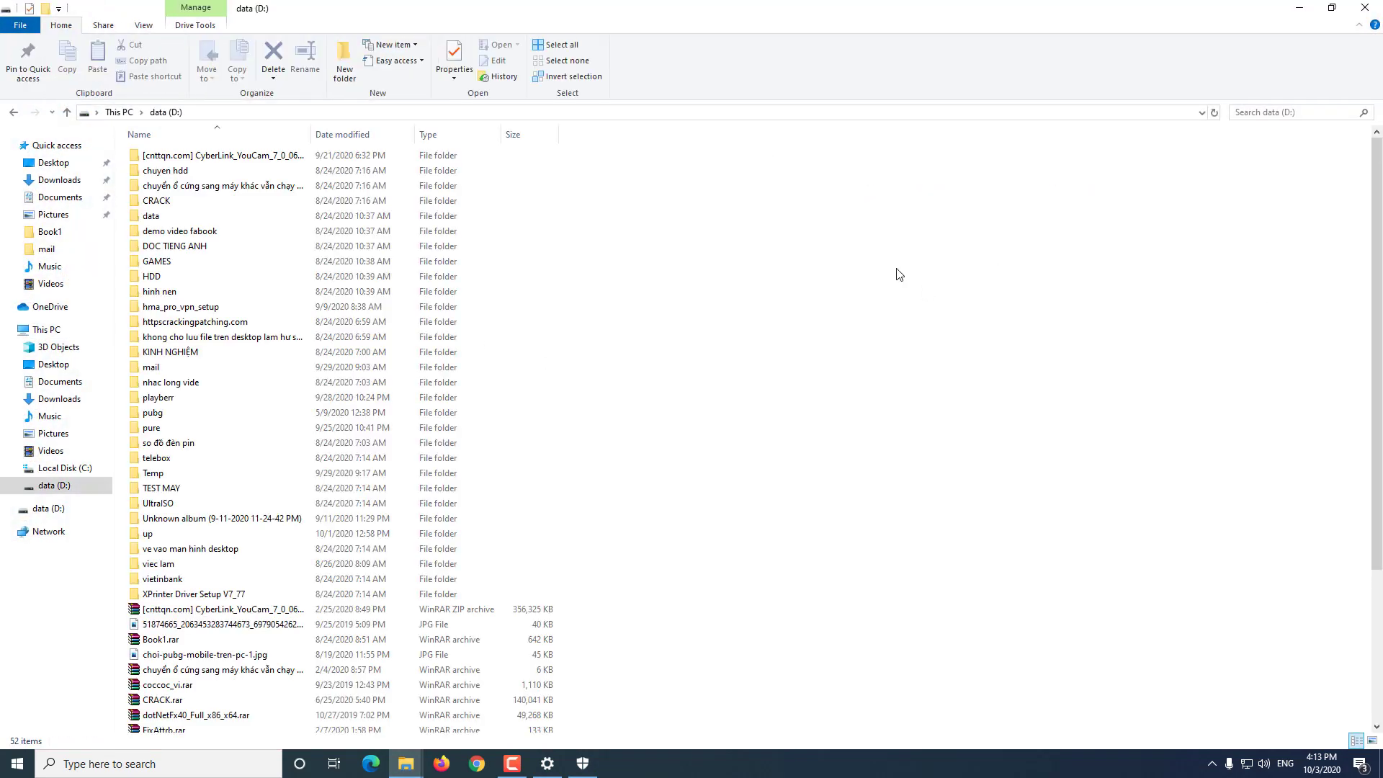
double_click(216, 322)
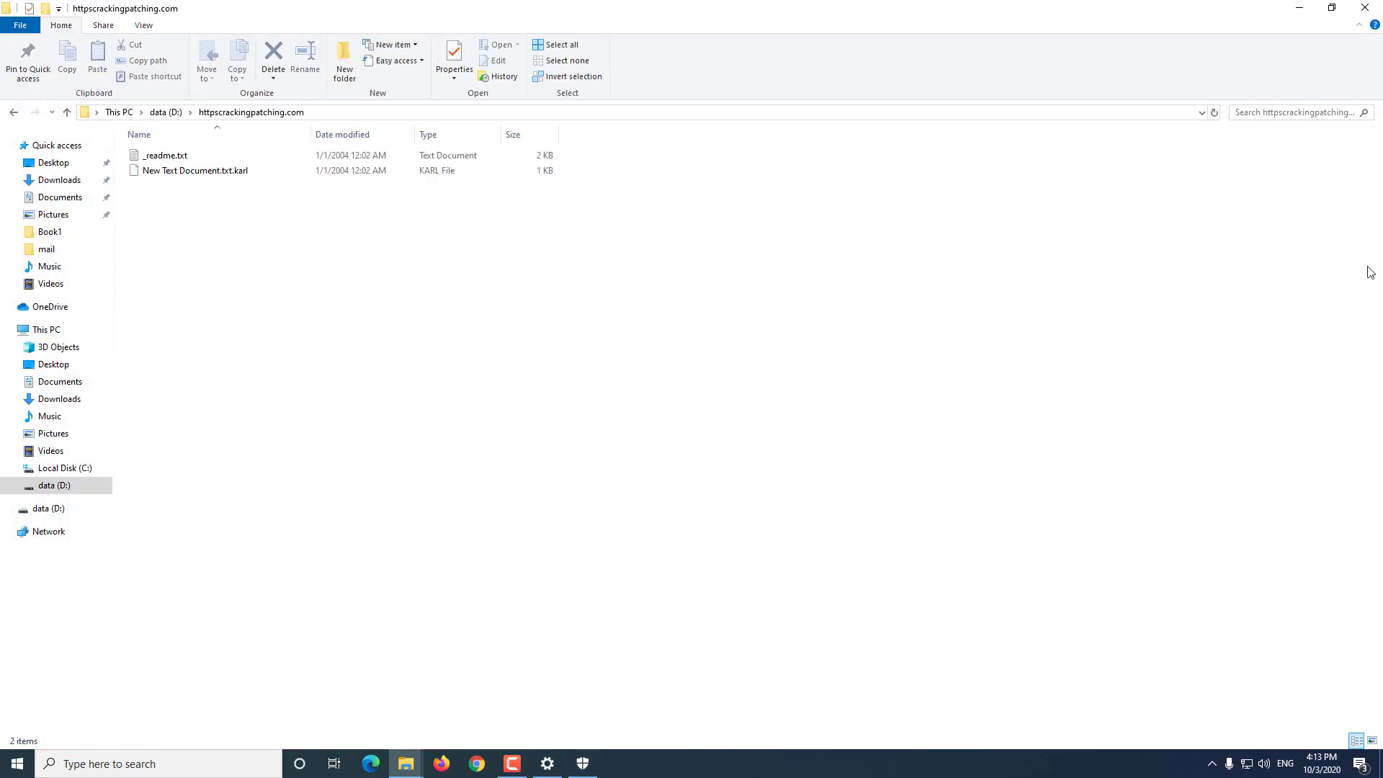
left_click(14, 81)
left_click(13, 113)
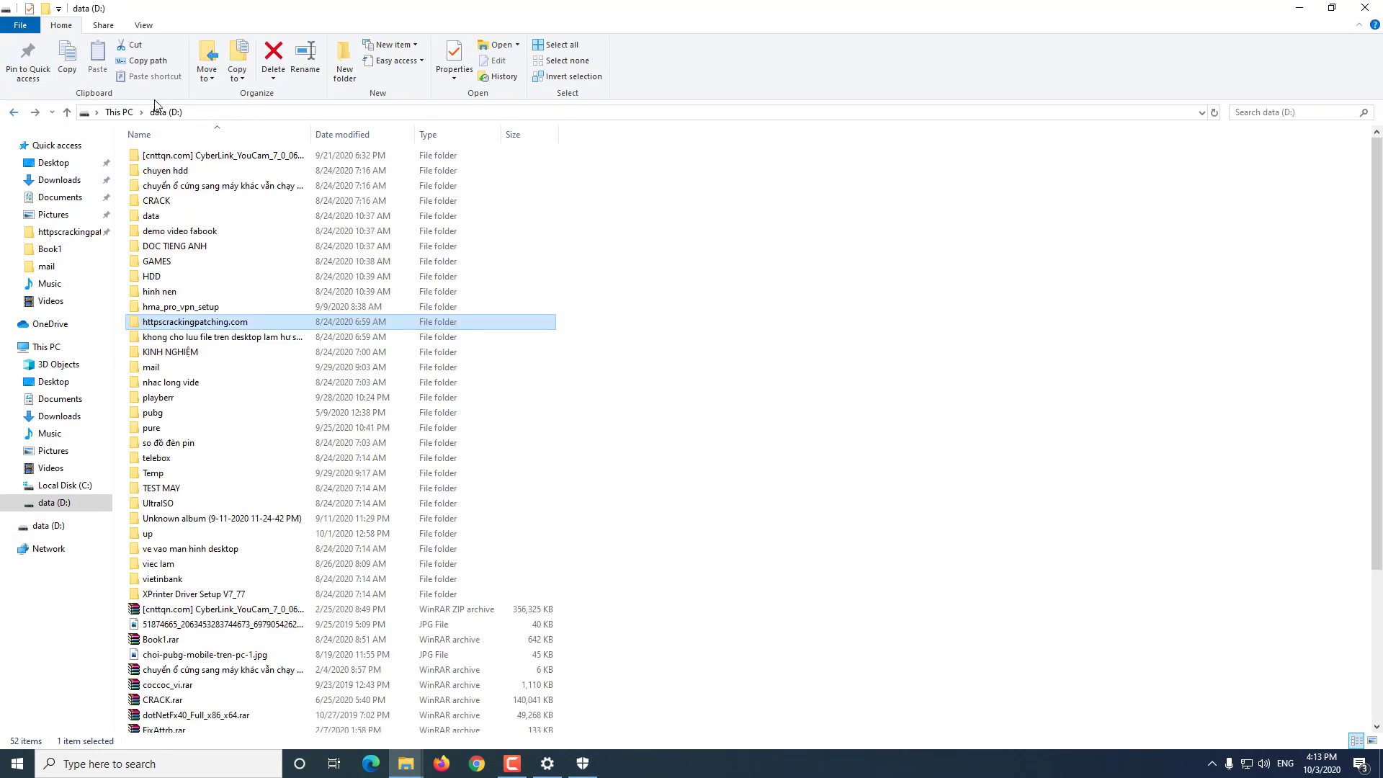
- Check the HDD, GAMES and DOC TIENG ANH folders, then close File Explorer
double_click(152, 277)
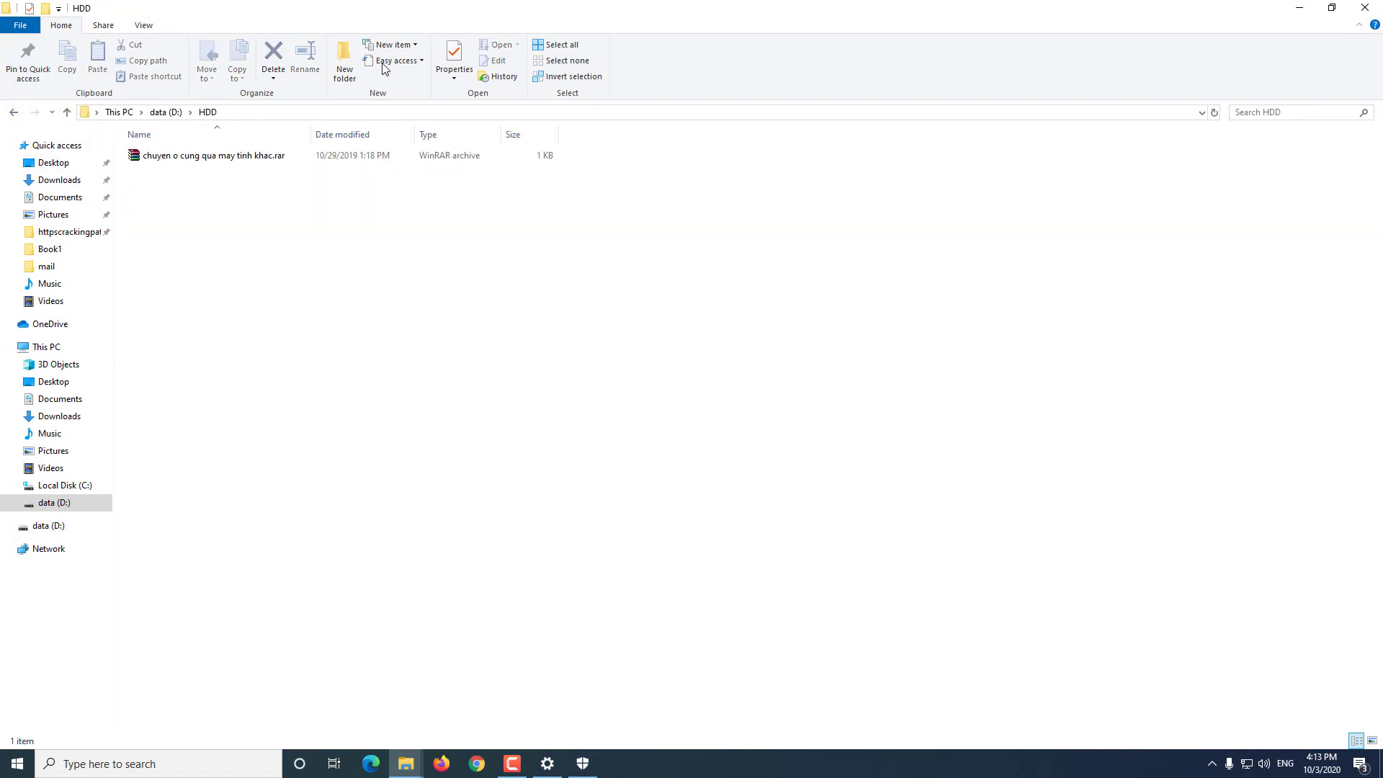
left_click(13, 113)
double_click(156, 262)
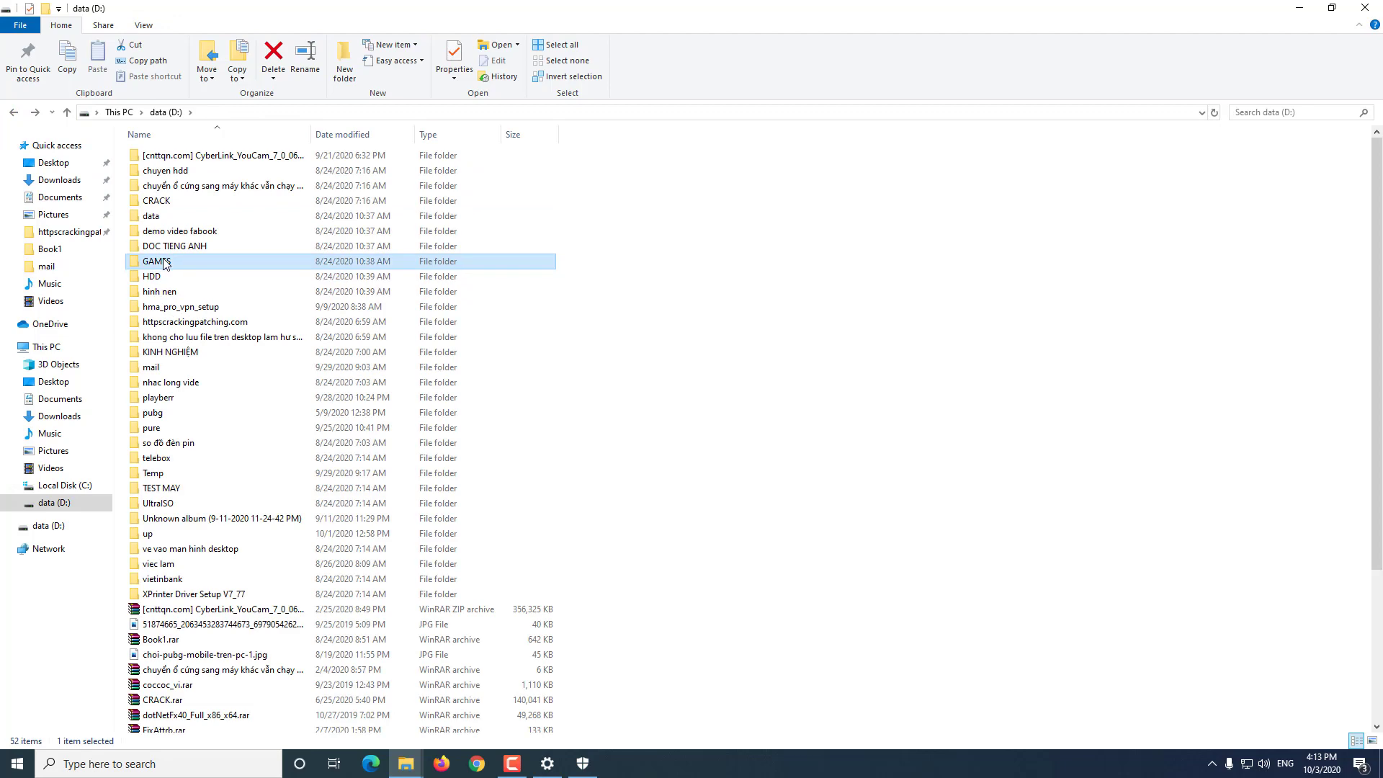
left_click(13, 113)
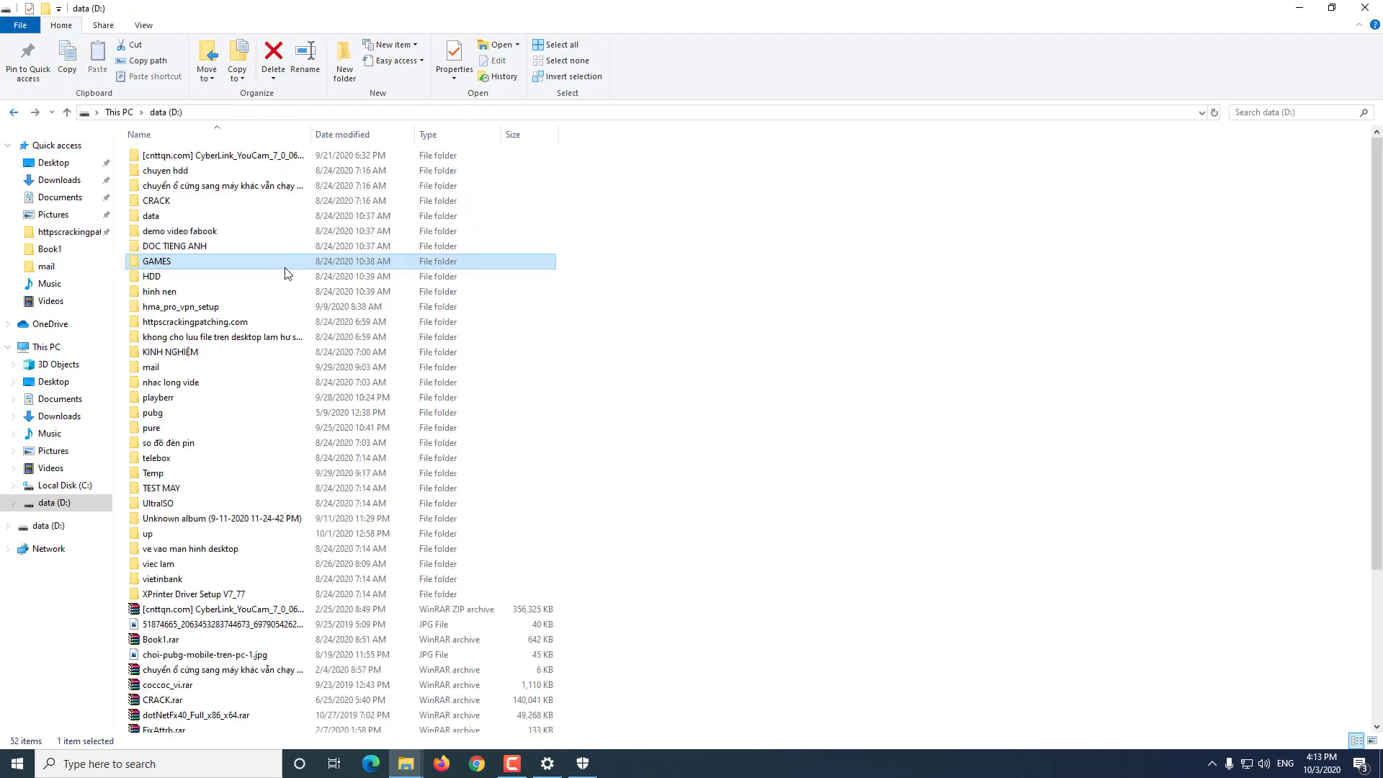
double_click(196, 247)
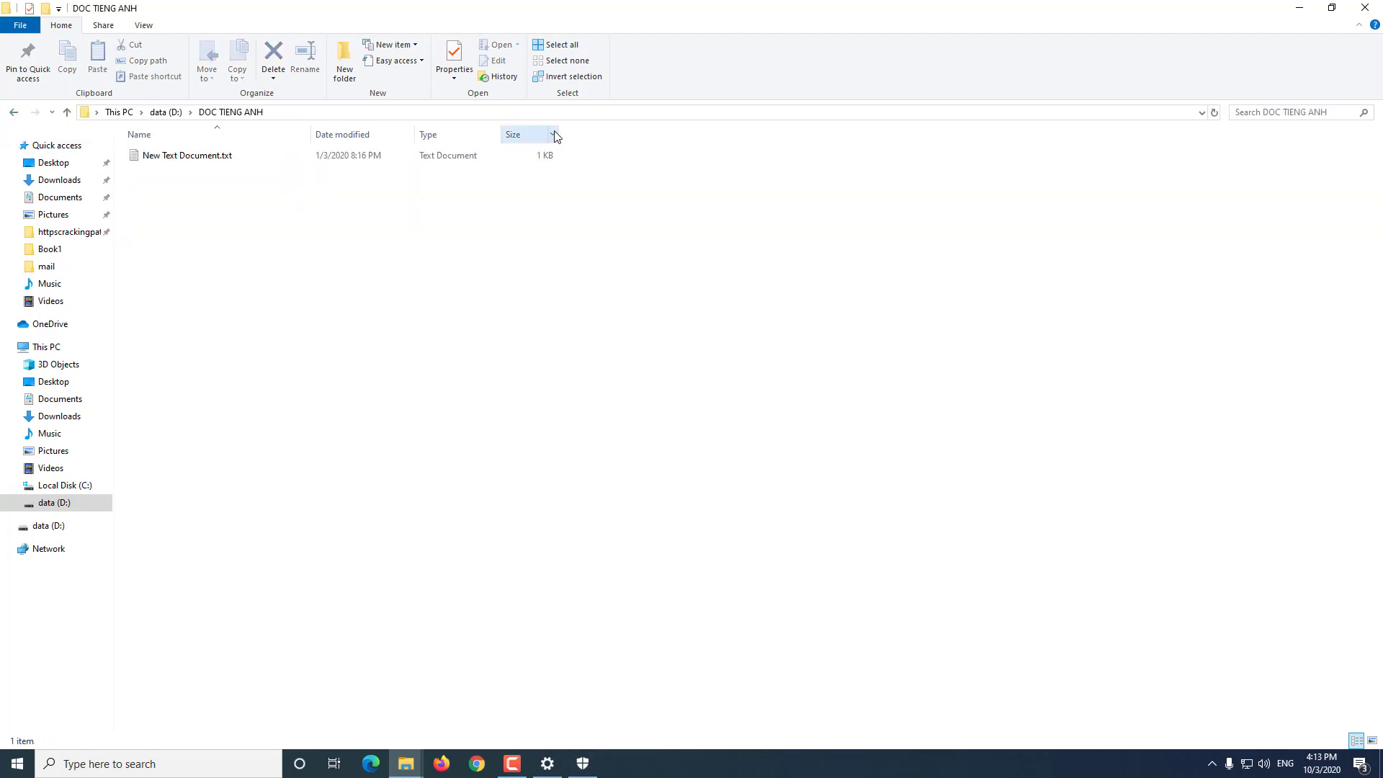
left_click(1363, 8)
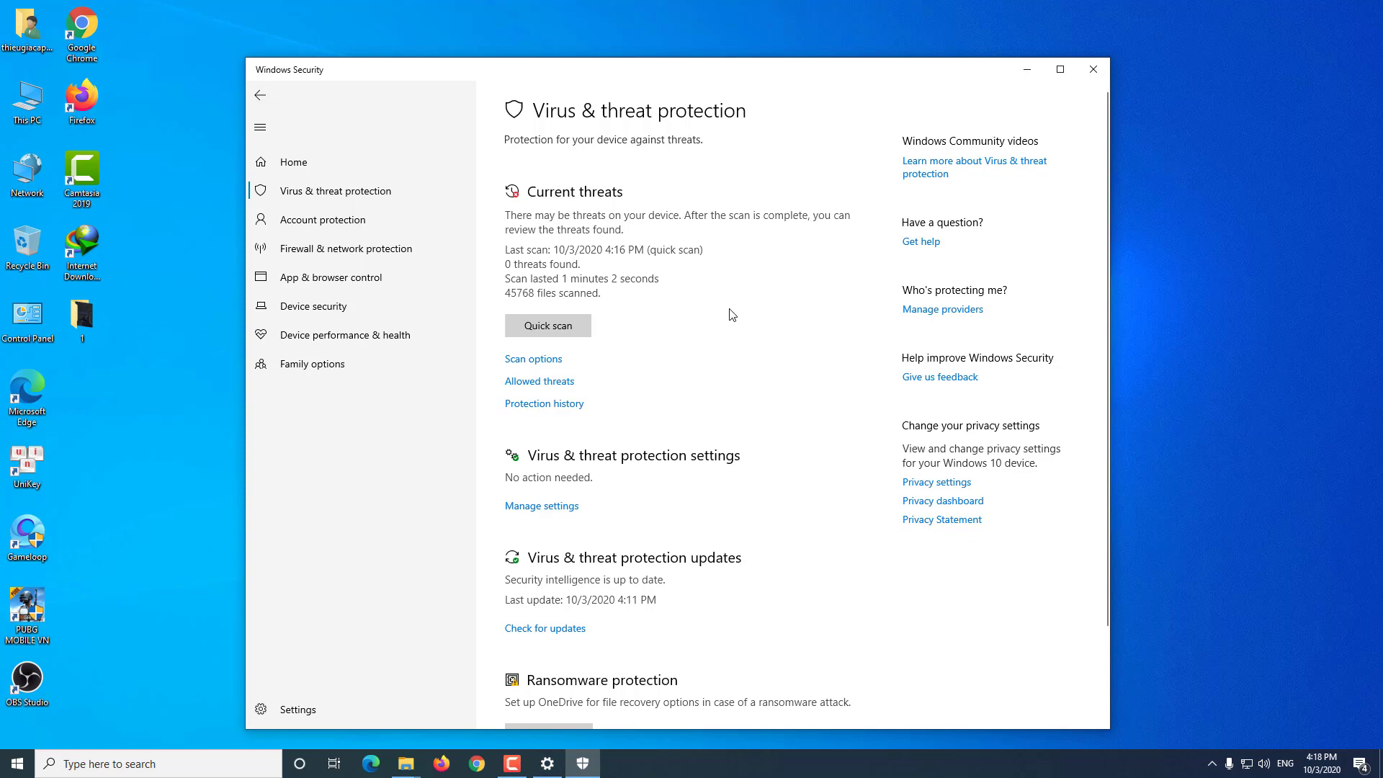
- After the 0-threat scan, close Windows Security and Settings, refresh the desktop twice, open This PC
left_click(1093, 70)
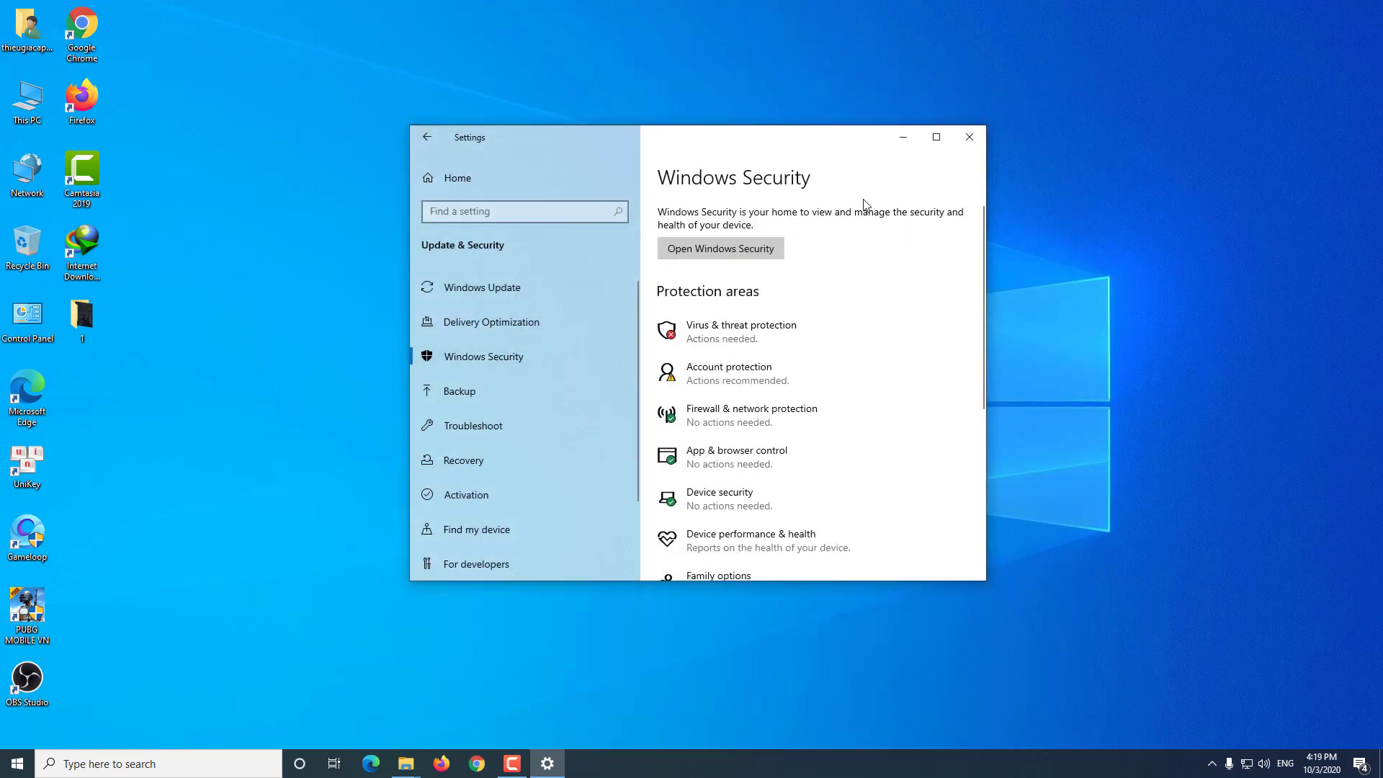
left_click(969, 136)
right_click(475, 264)
left_click(520, 305)
right_click(378, 258)
left_click(425, 301)
double_click(28, 101)
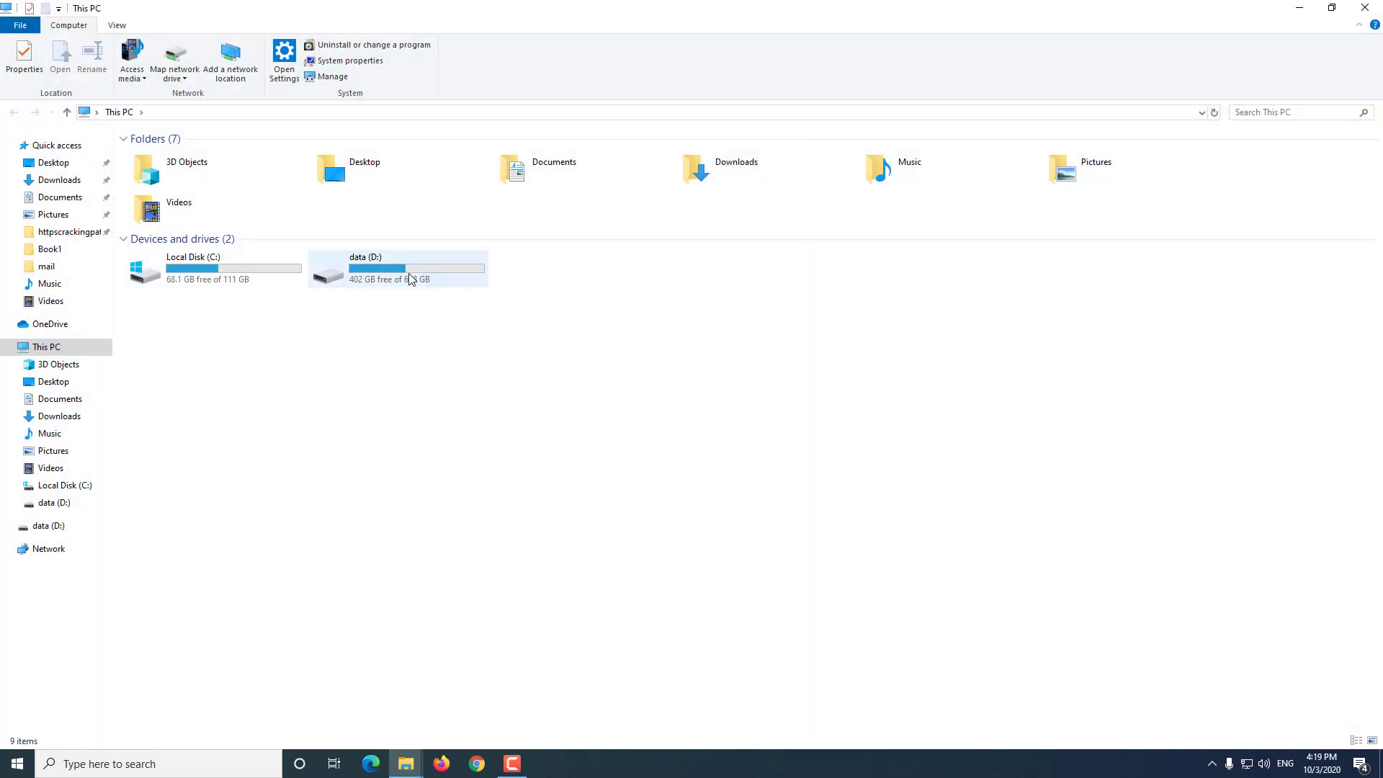
- Check the hma_pro_vpn_setup folder on data (D:), close Explorer, and refresh the desktop twice
double_click(427, 282)
double_click(186, 308)
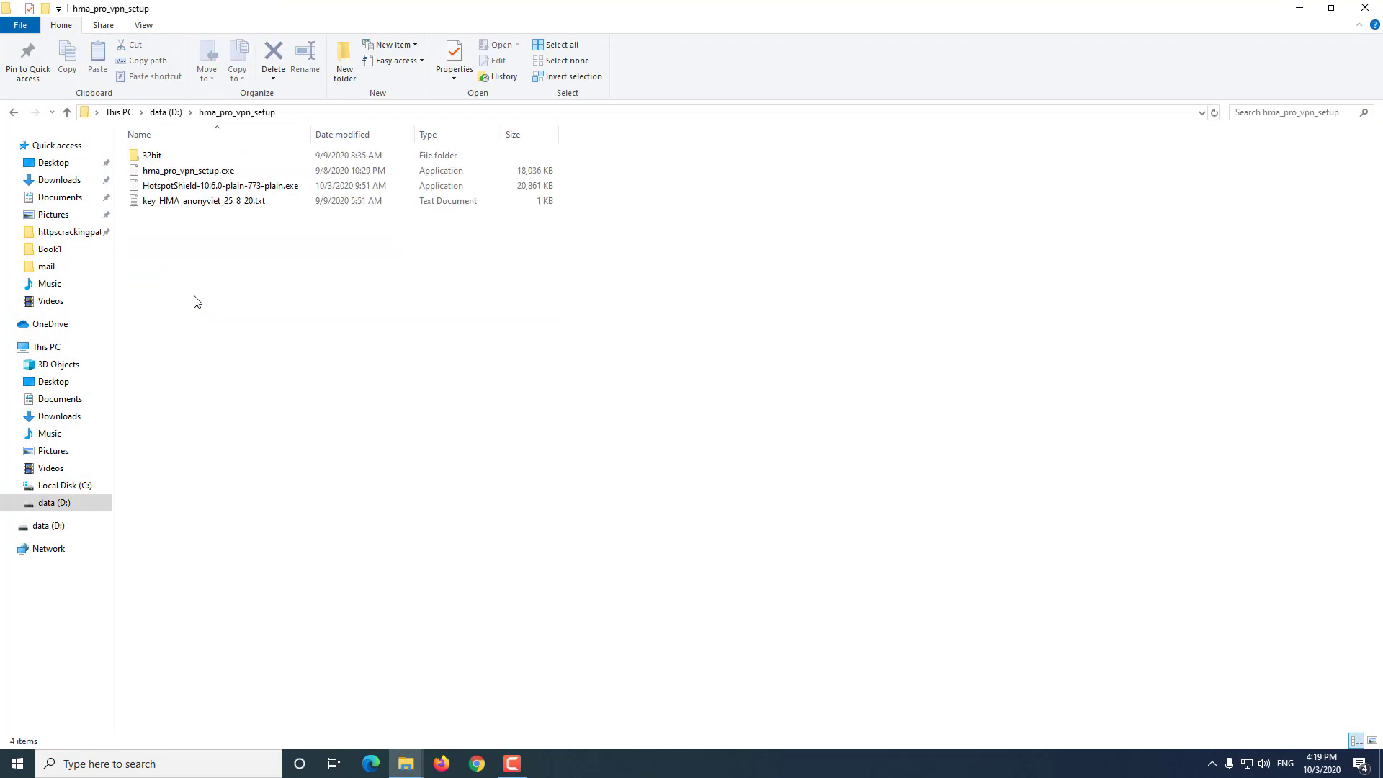
left_click(1362, 8)
right_click(541, 260)
left_click(585, 302)
right_click(510, 368)
left_click(555, 408)
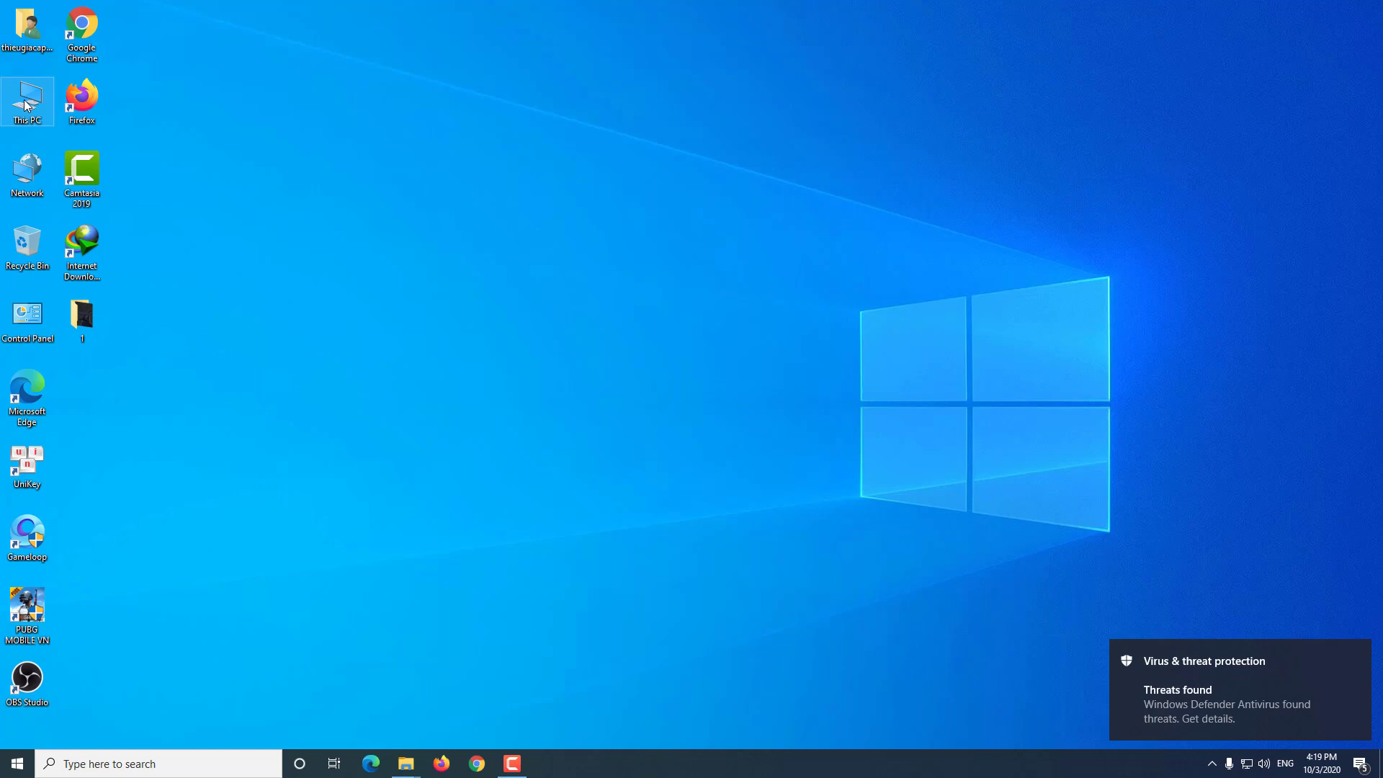
- Check the Unknown album folder on data (D:), then show This PC in a restored-down window
double_click(24, 104)
double_click(399, 268)
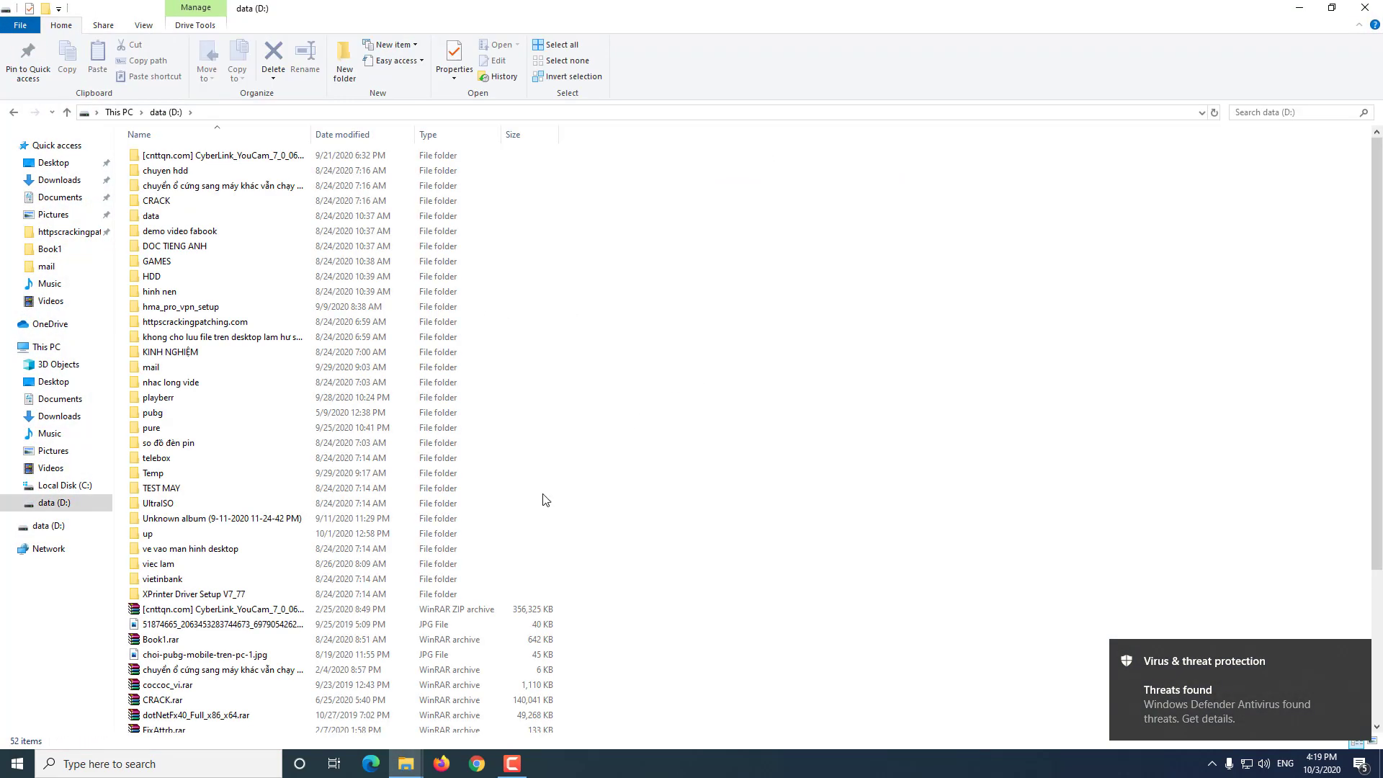
double_click(272, 519)
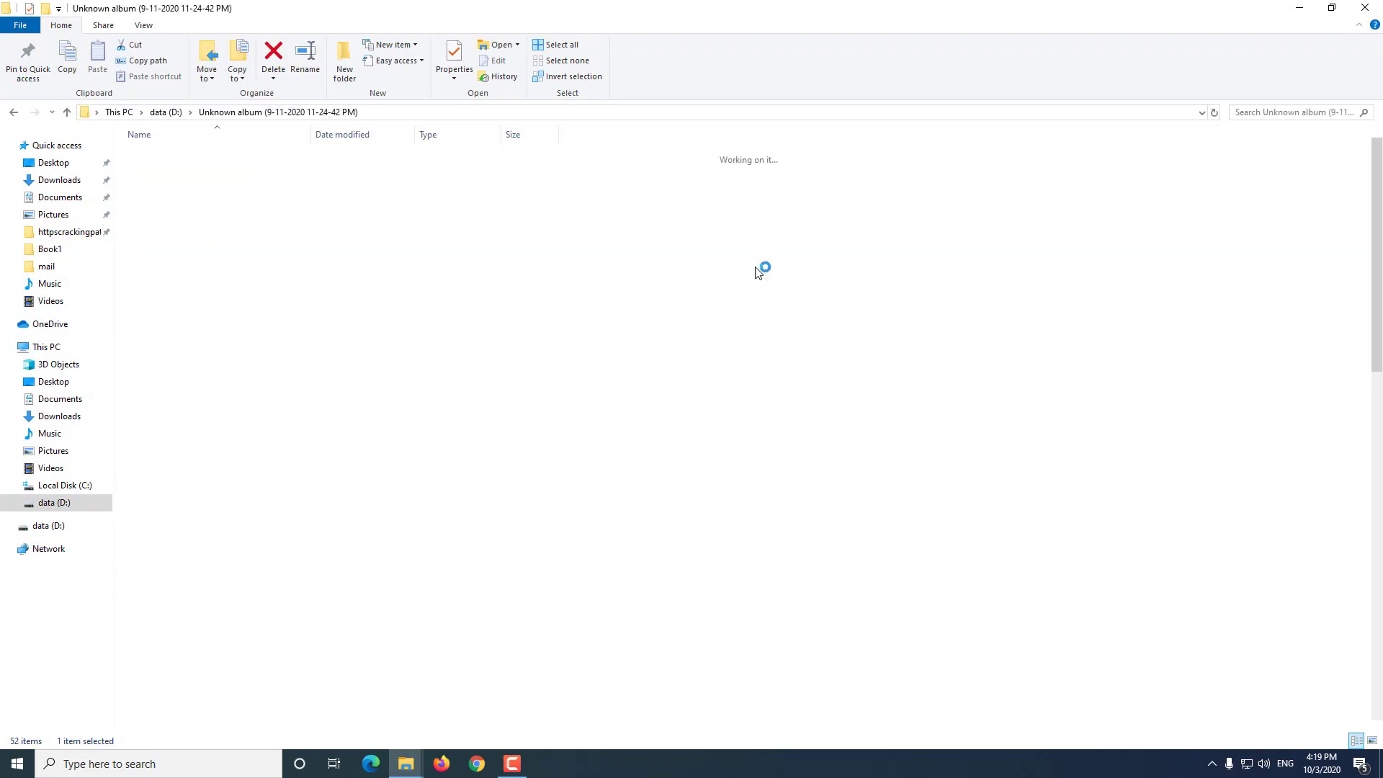
scroll(375, 430, "down", 5)
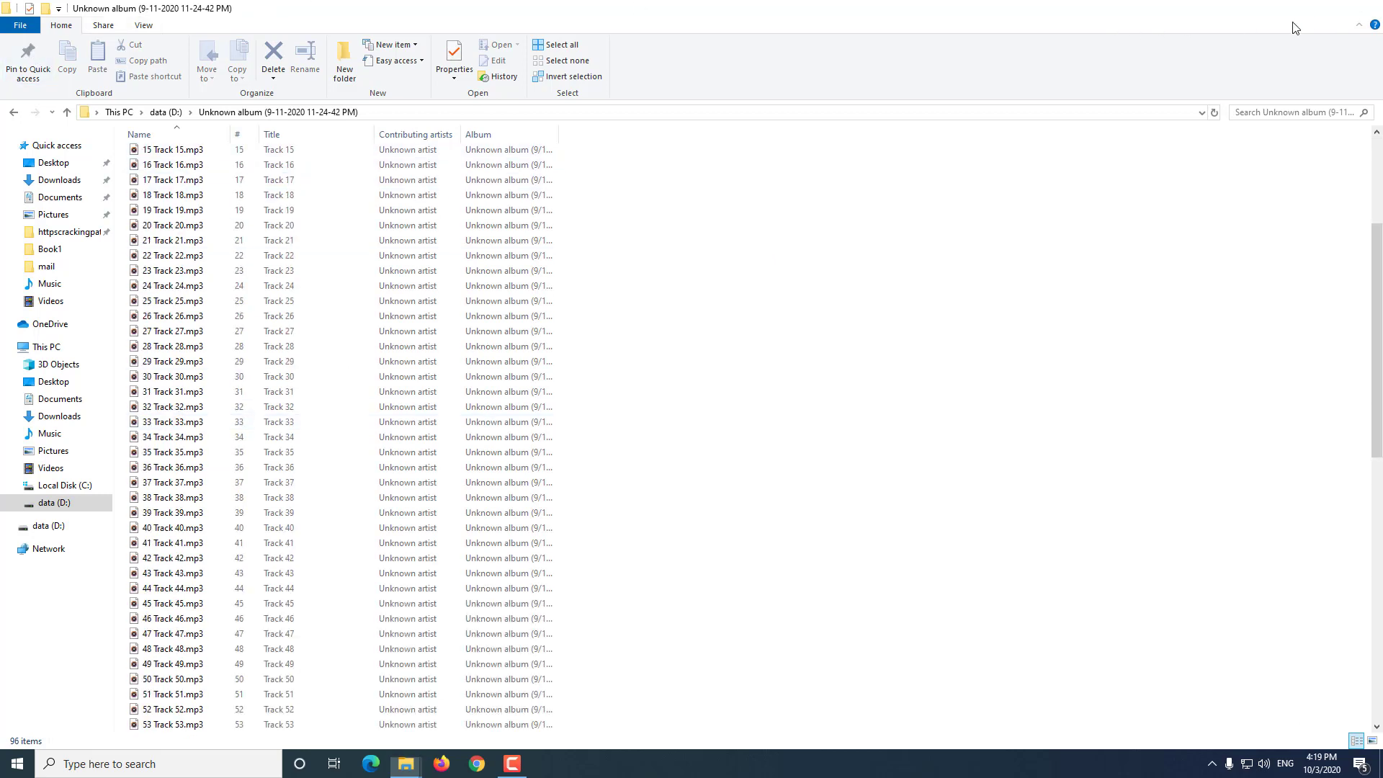
left_click(1357, 14)
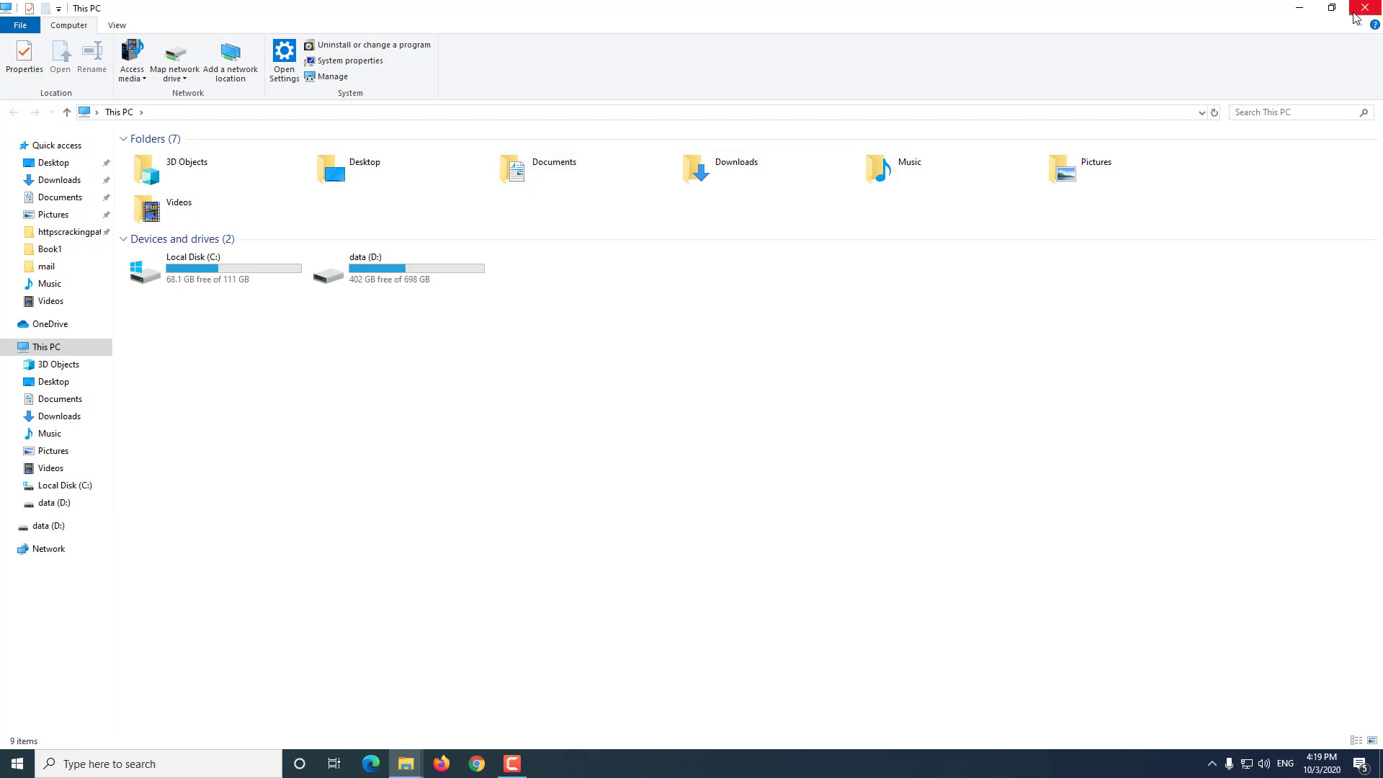
left_click(1323, 11)
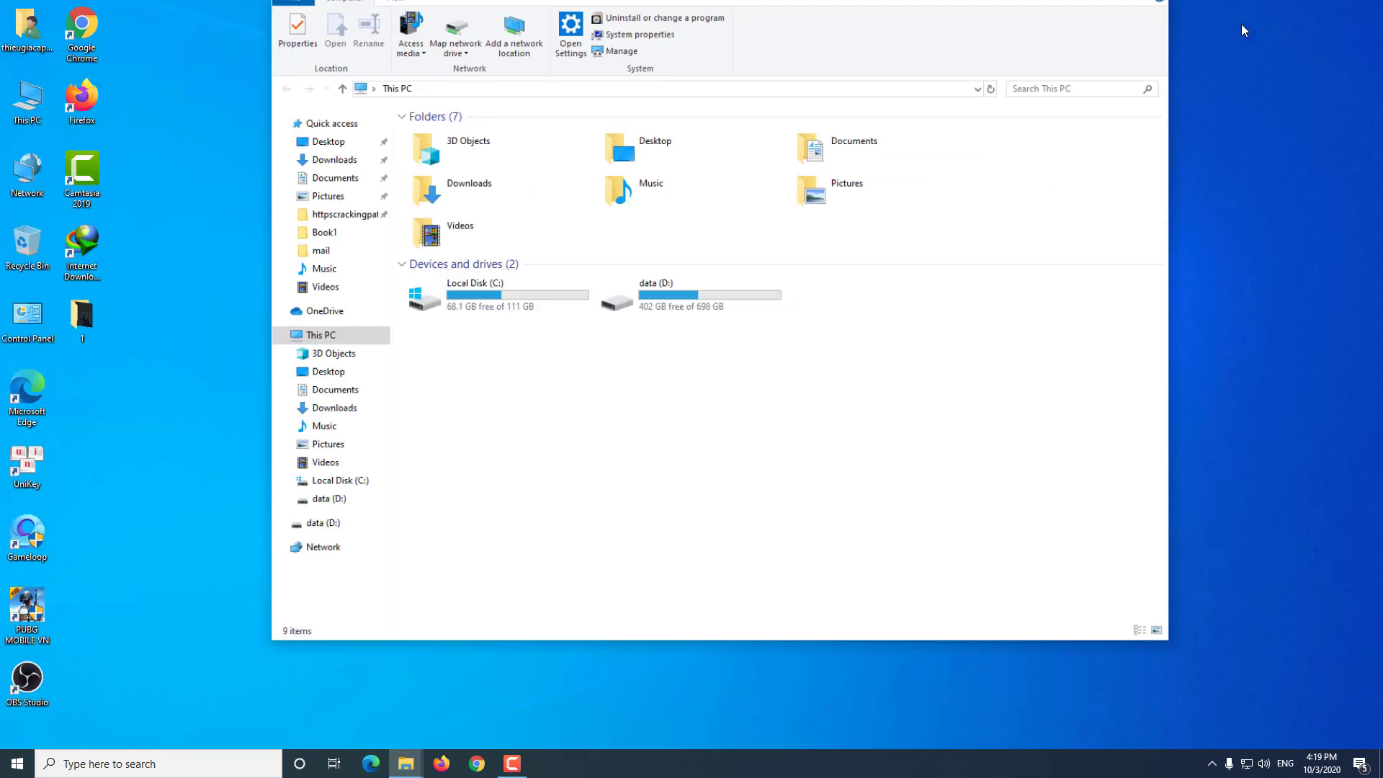